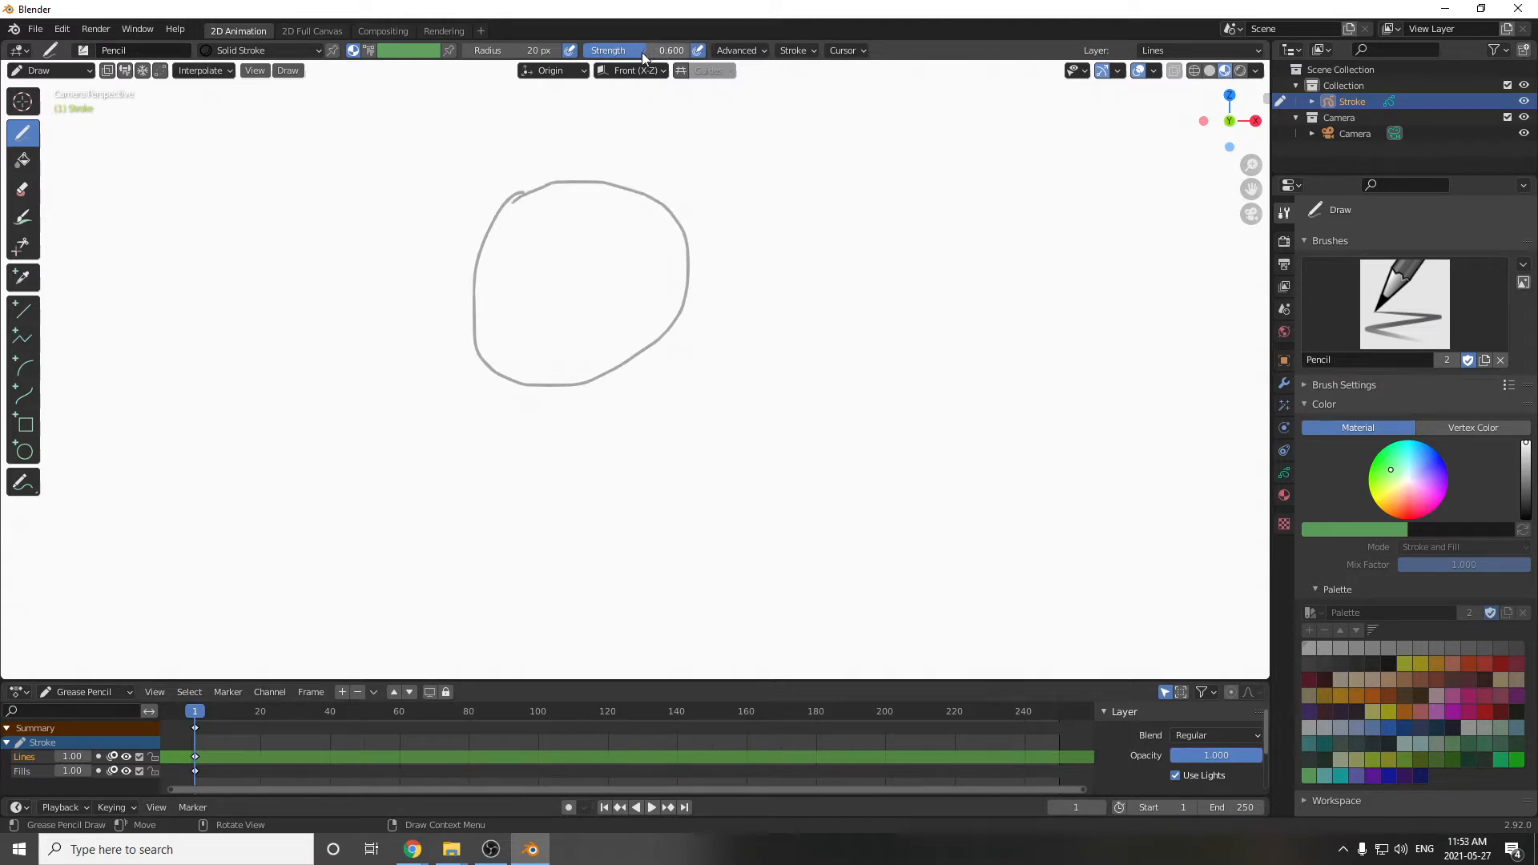
Set the Pencil brush strength to 1.000 and draw three freehand circles across the upper canvas.
left_click_drag(642, 51, 690, 51)
mouse_move(602, 157)
left_mouse_down()
mouse_move(392, 291)
mouse_move(645, 184)
mouse_move(557, 155)
left_mouse_up()
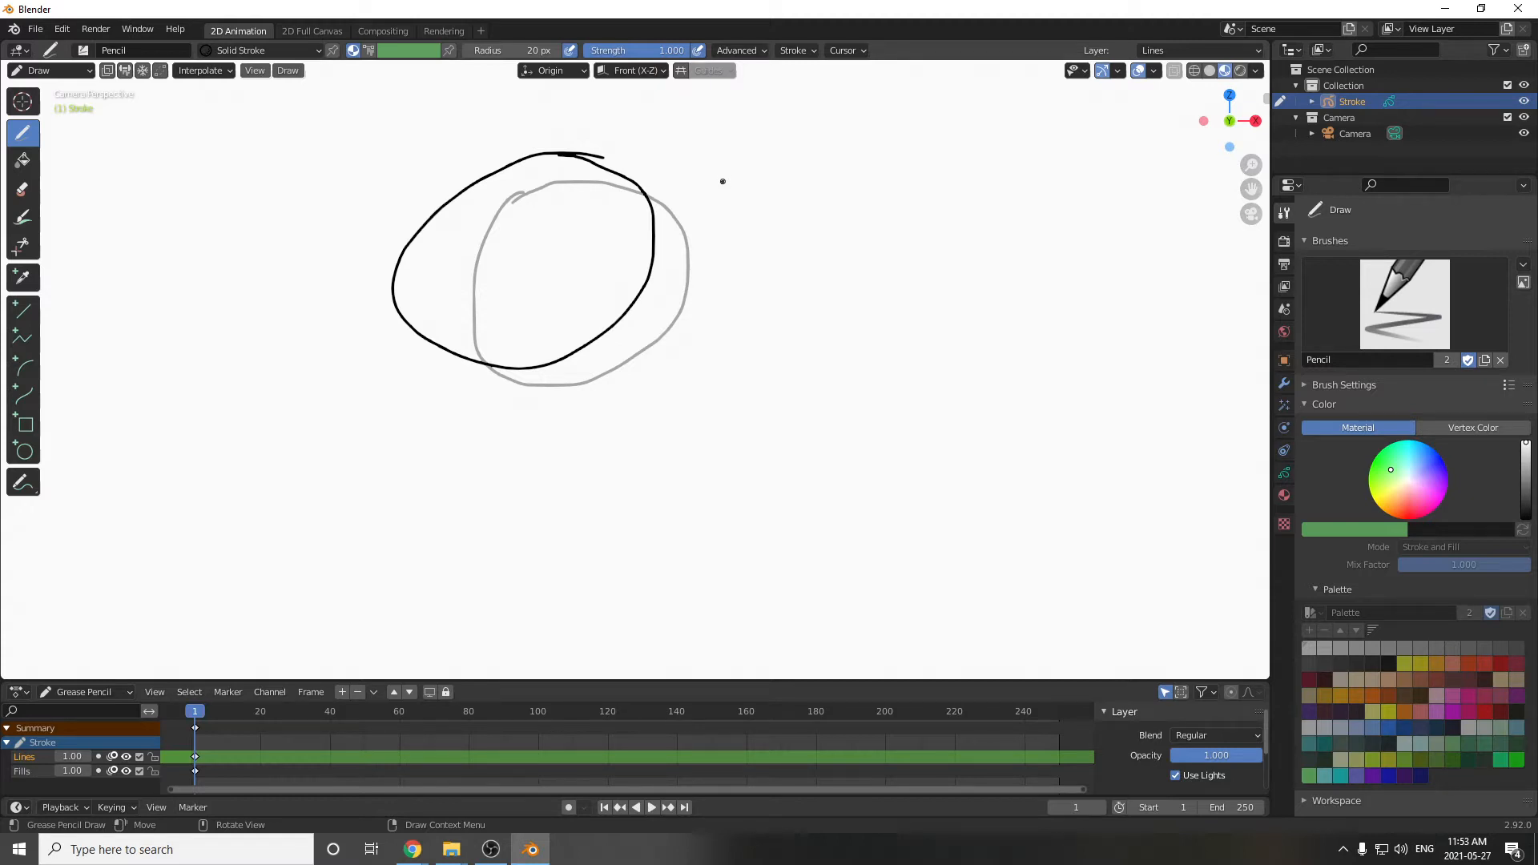
mouse_move(769, 172)
left_mouse_down()
mouse_move(753, 187)
mouse_move(873, 153)
mouse_move(751, 198)
left_mouse_up()
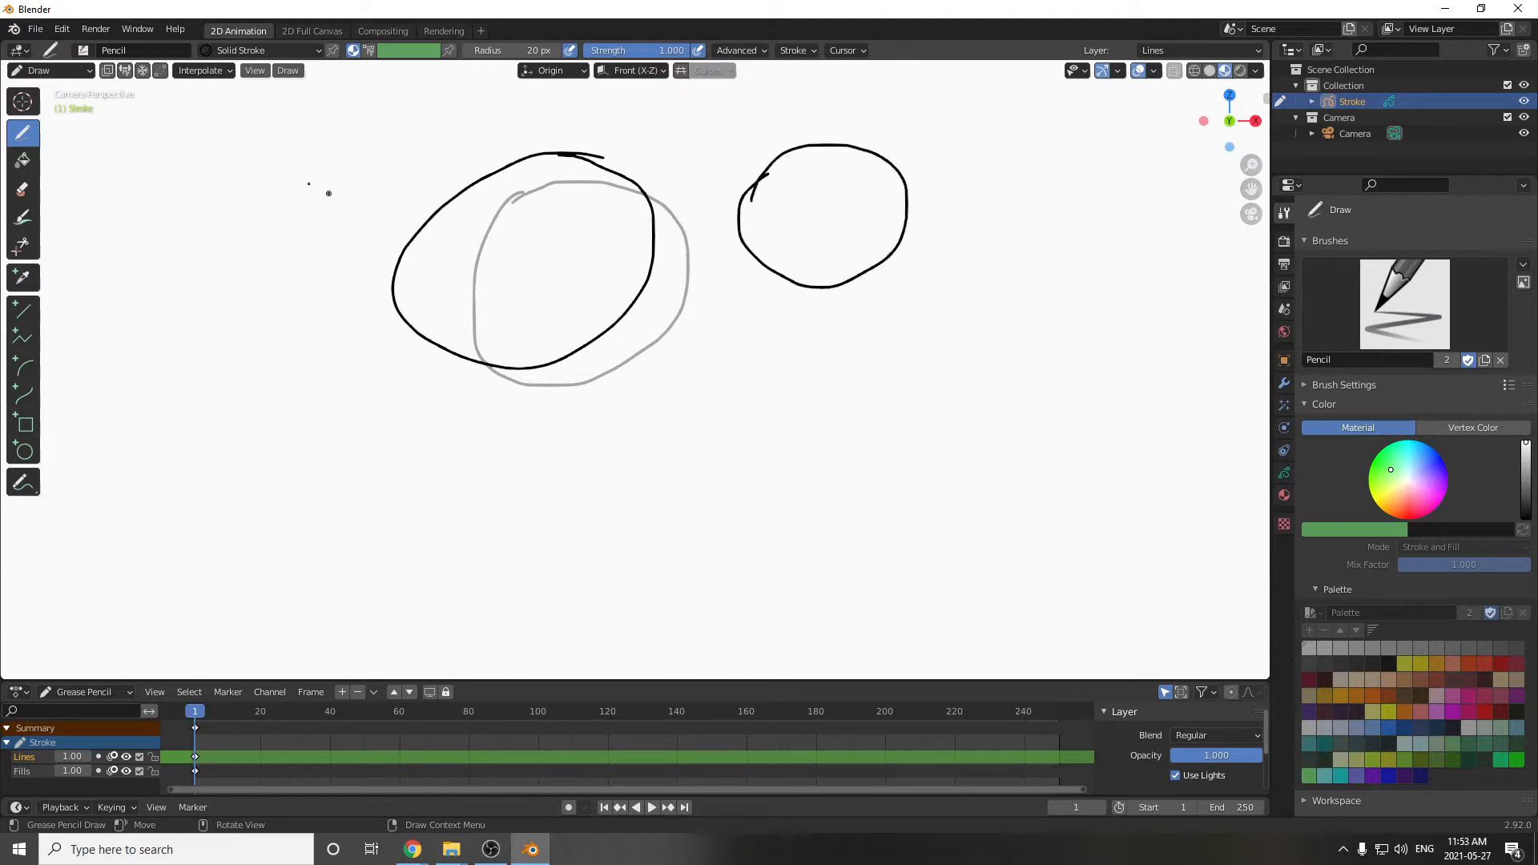
mouse_move(295, 174)
left_mouse_down()
mouse_move(302, 223)
mouse_move(236, 182)
left_mouse_up()
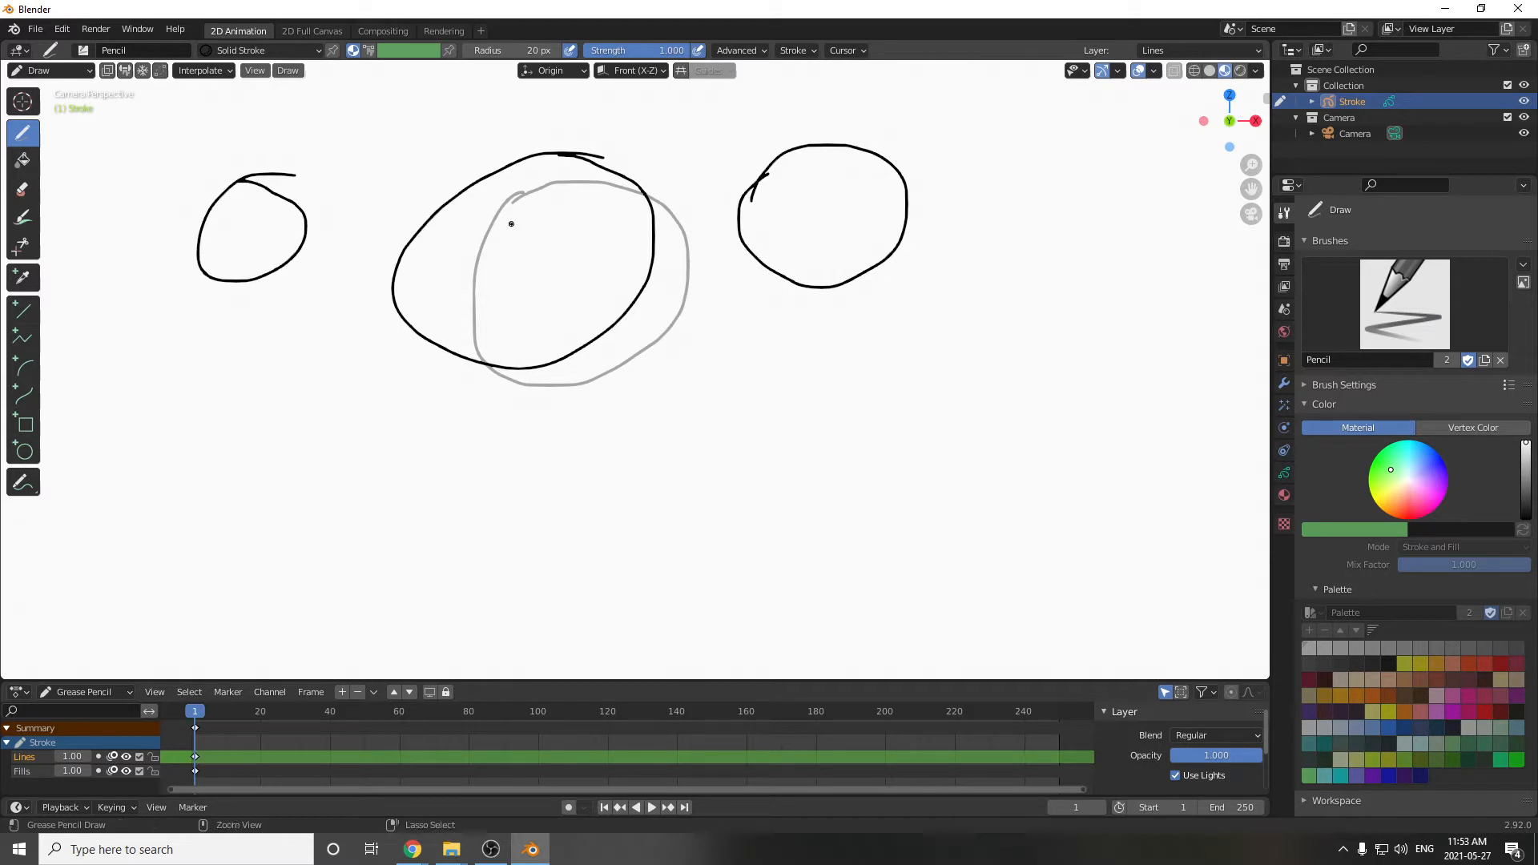
Start a new 2D Animation file without saving the current drawing.
key("ctrl+n")
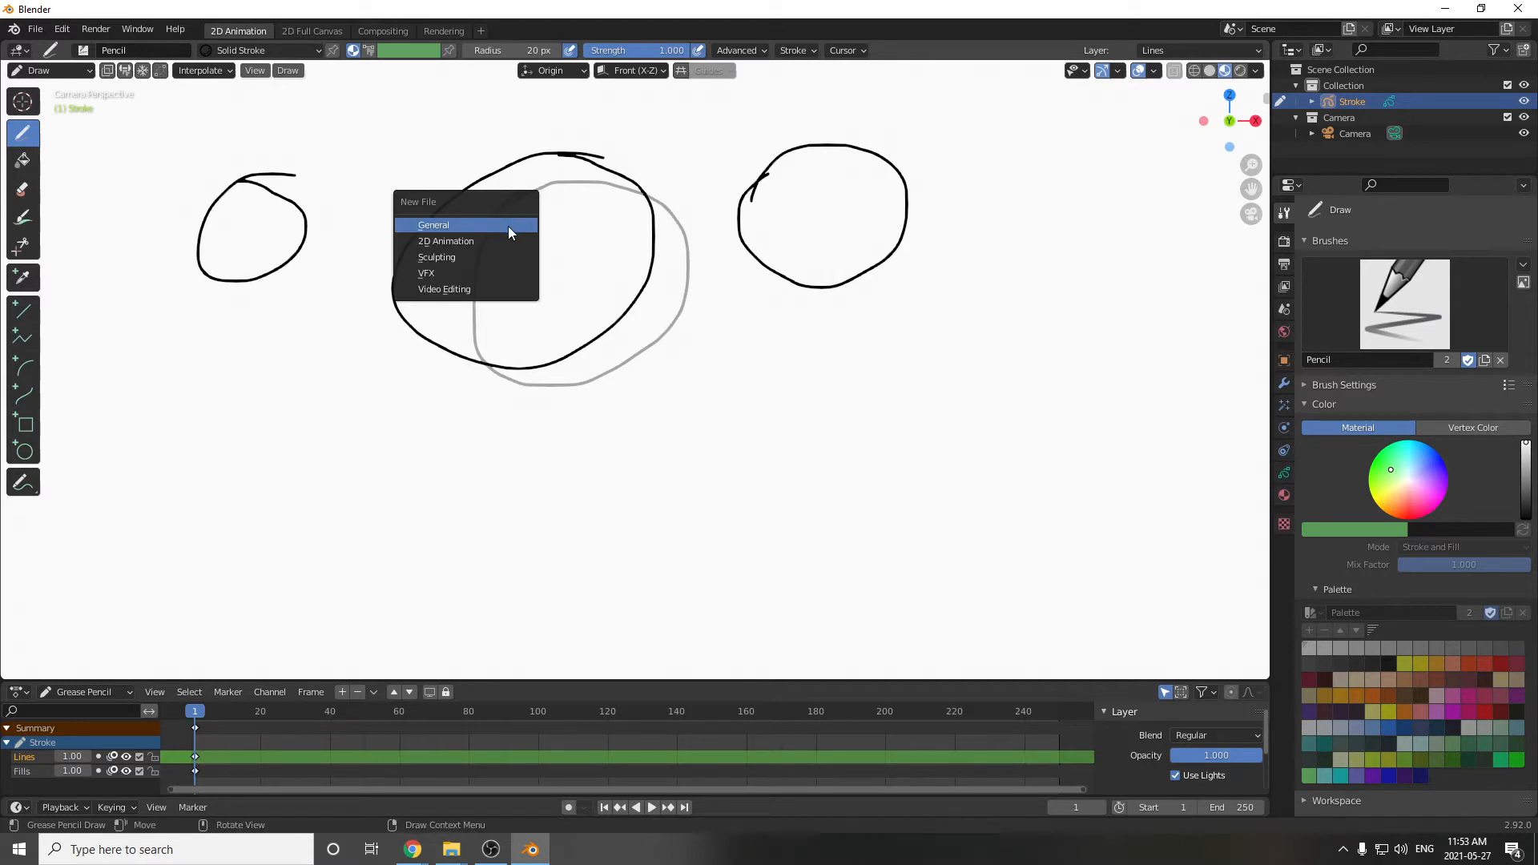
left_click(470, 242)
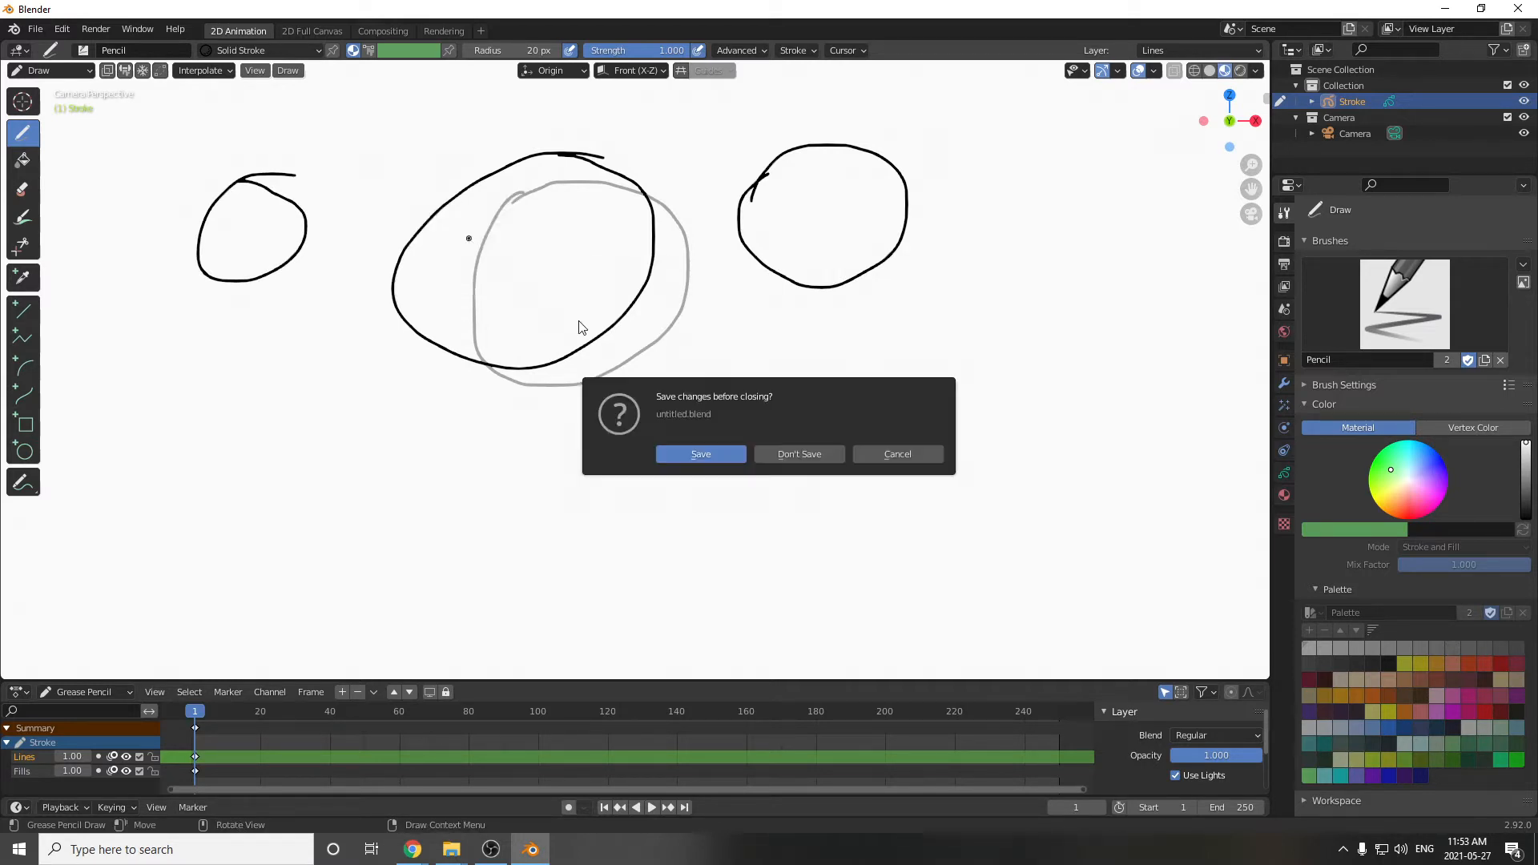
left_click(800, 451)
left_click(35, 29)
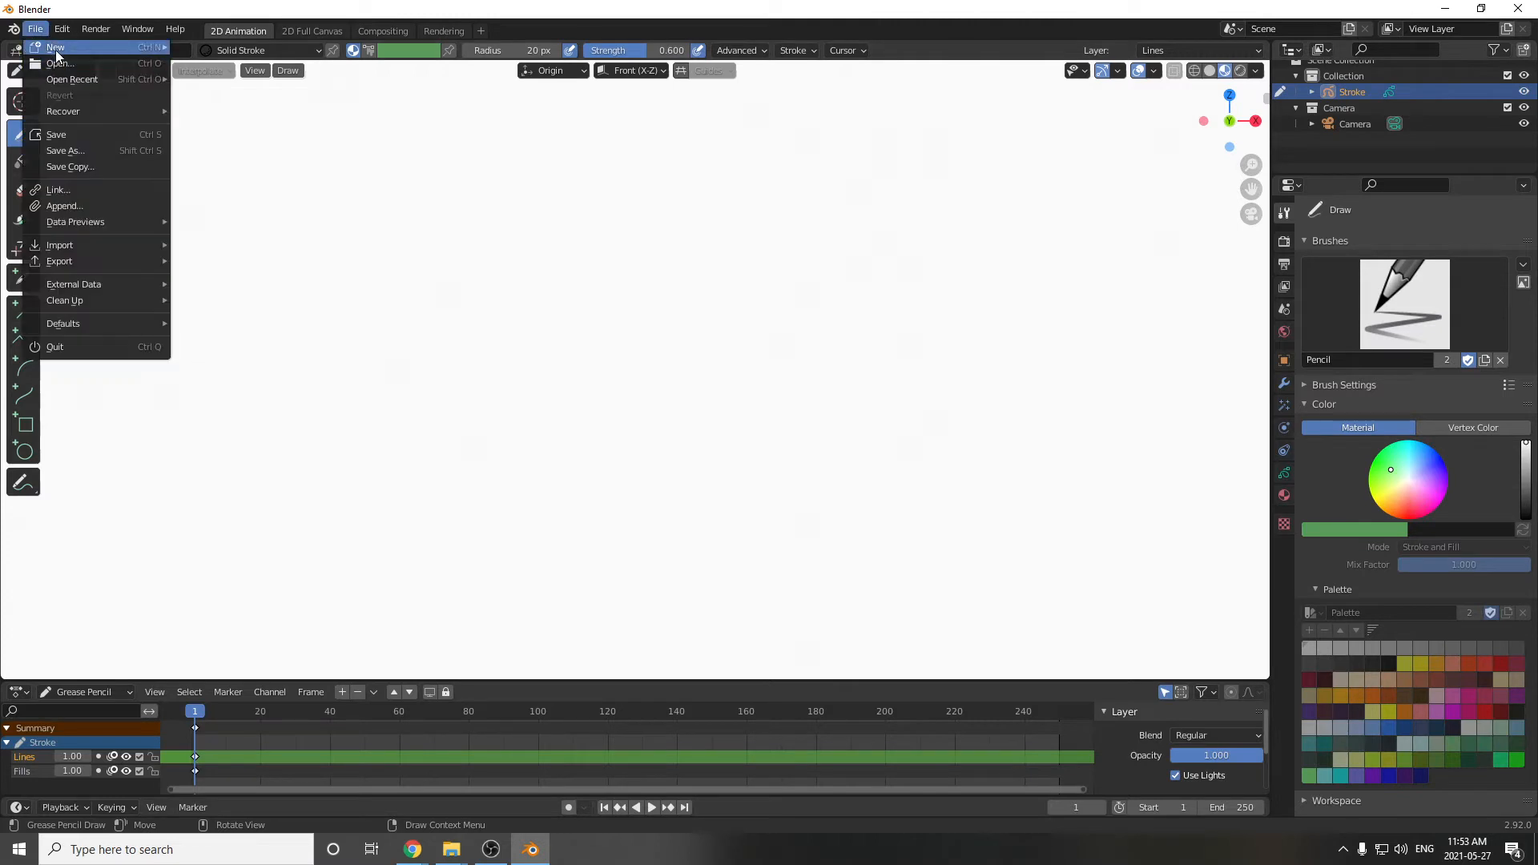
mouse_move(60, 48)
left_click(203, 64)
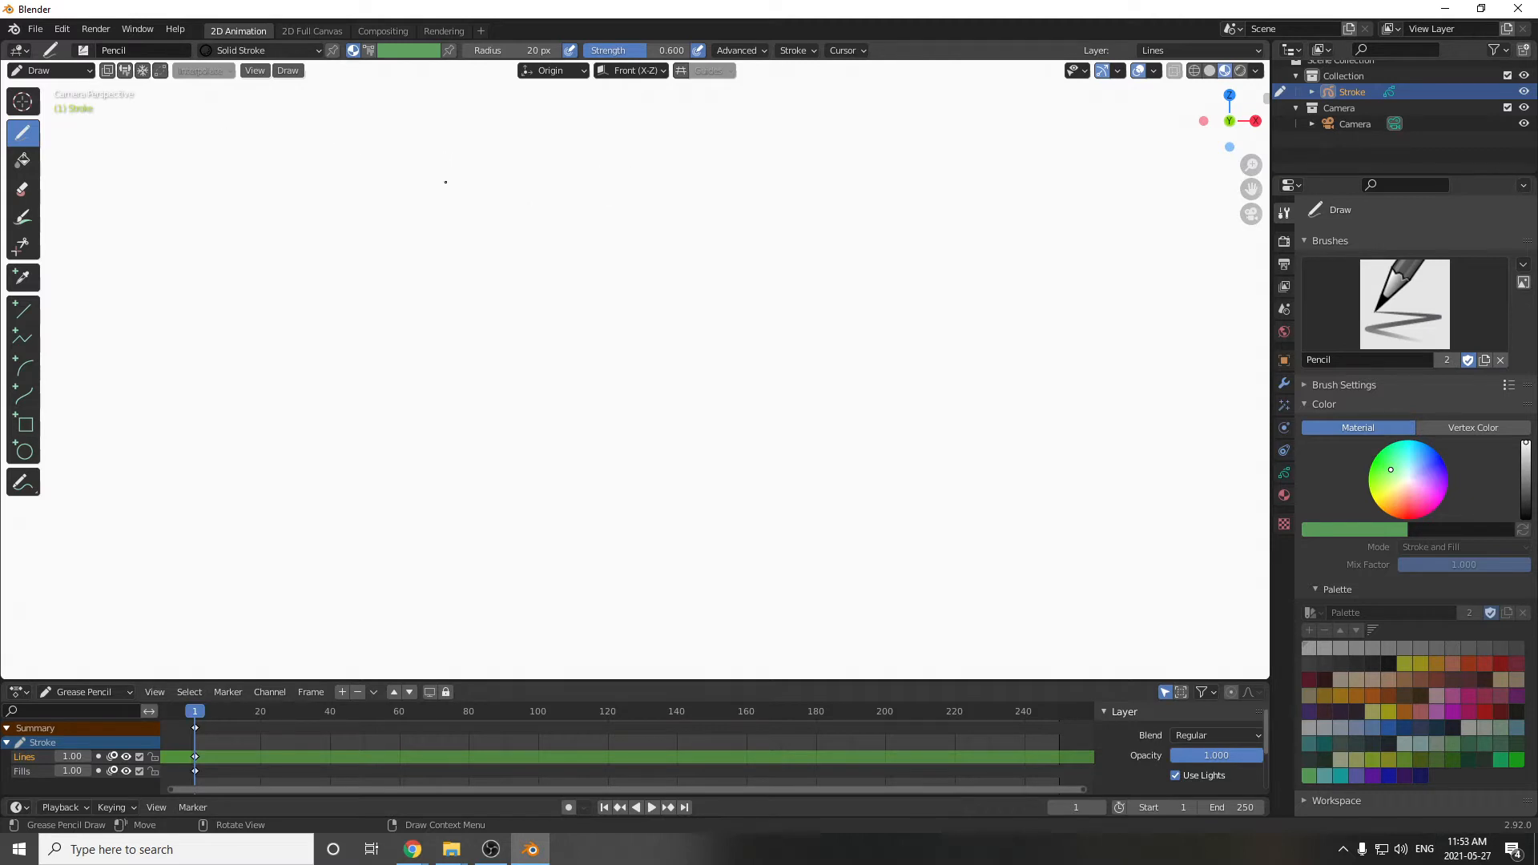
scroll(1402, 136, "up", 1)
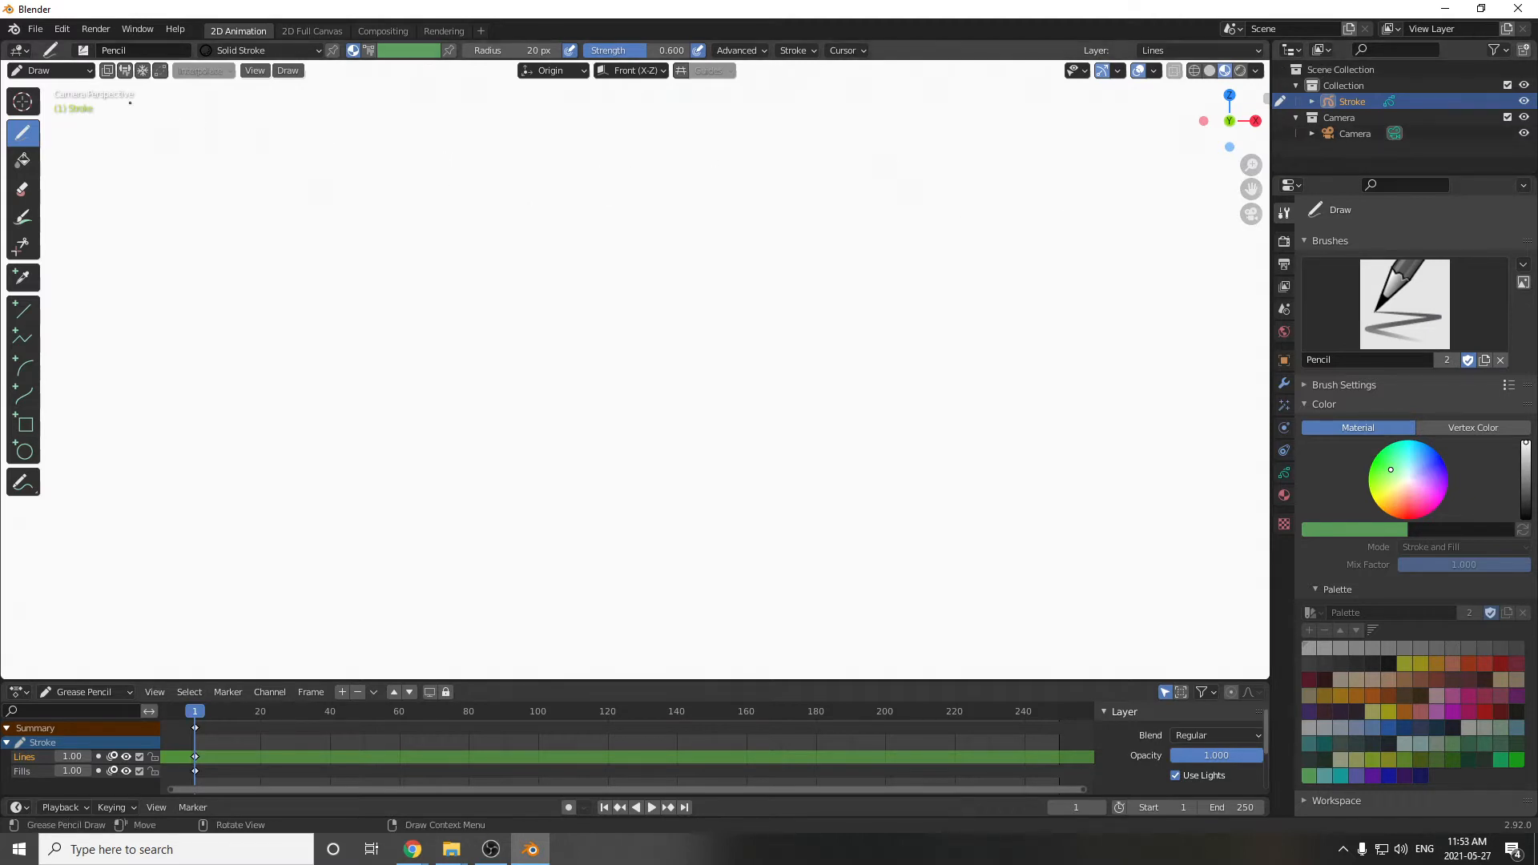
Switch to Object Mode and add Donald-duck.png from the Downloads folder as a background image.
left_click(49, 70)
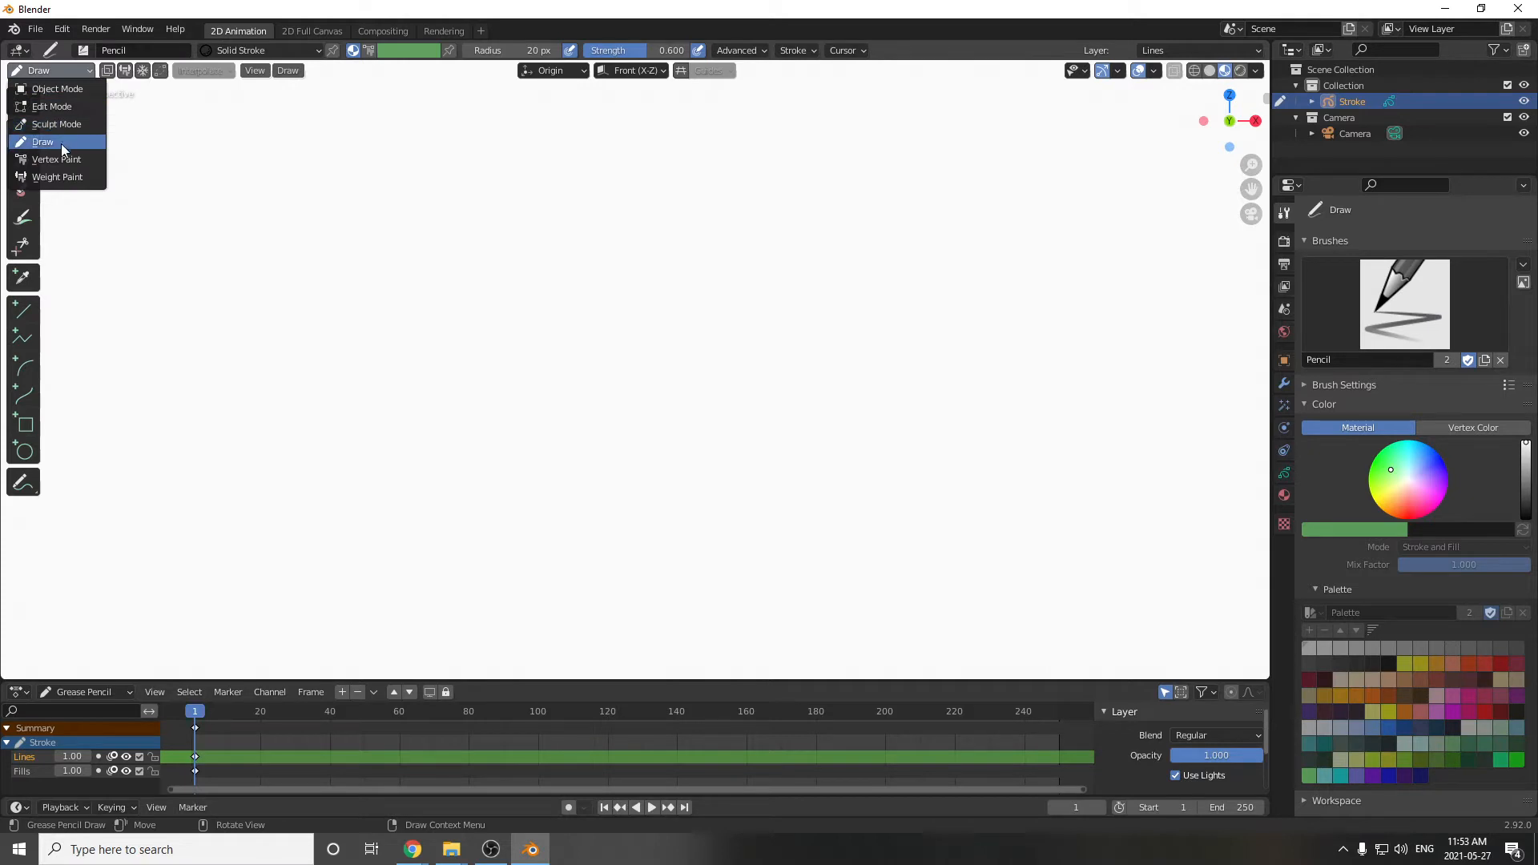
left_click(64, 90)
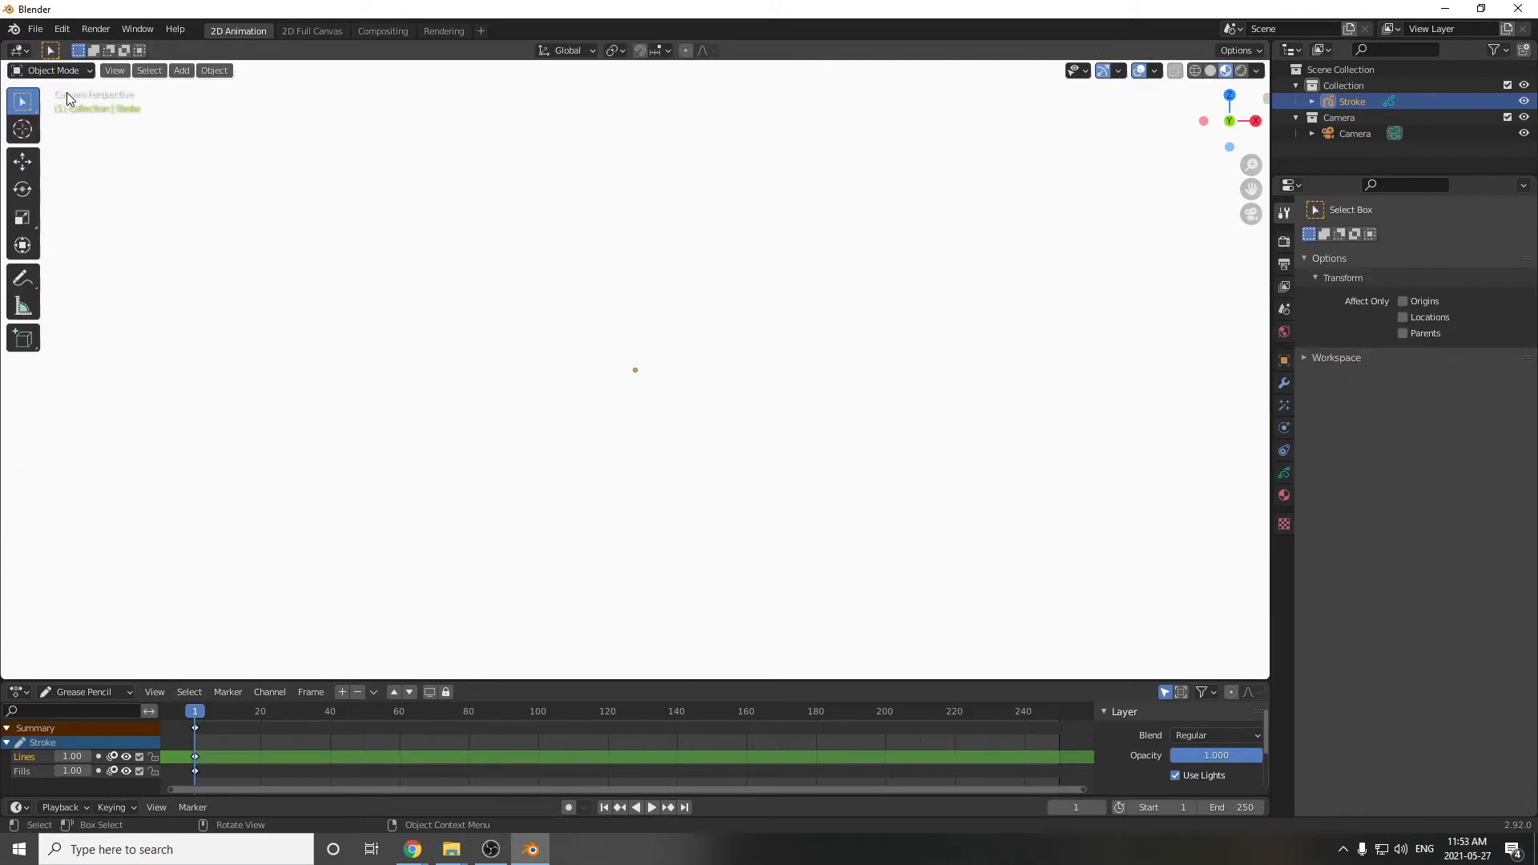
left_click(181, 70)
mouse_move(194, 265)
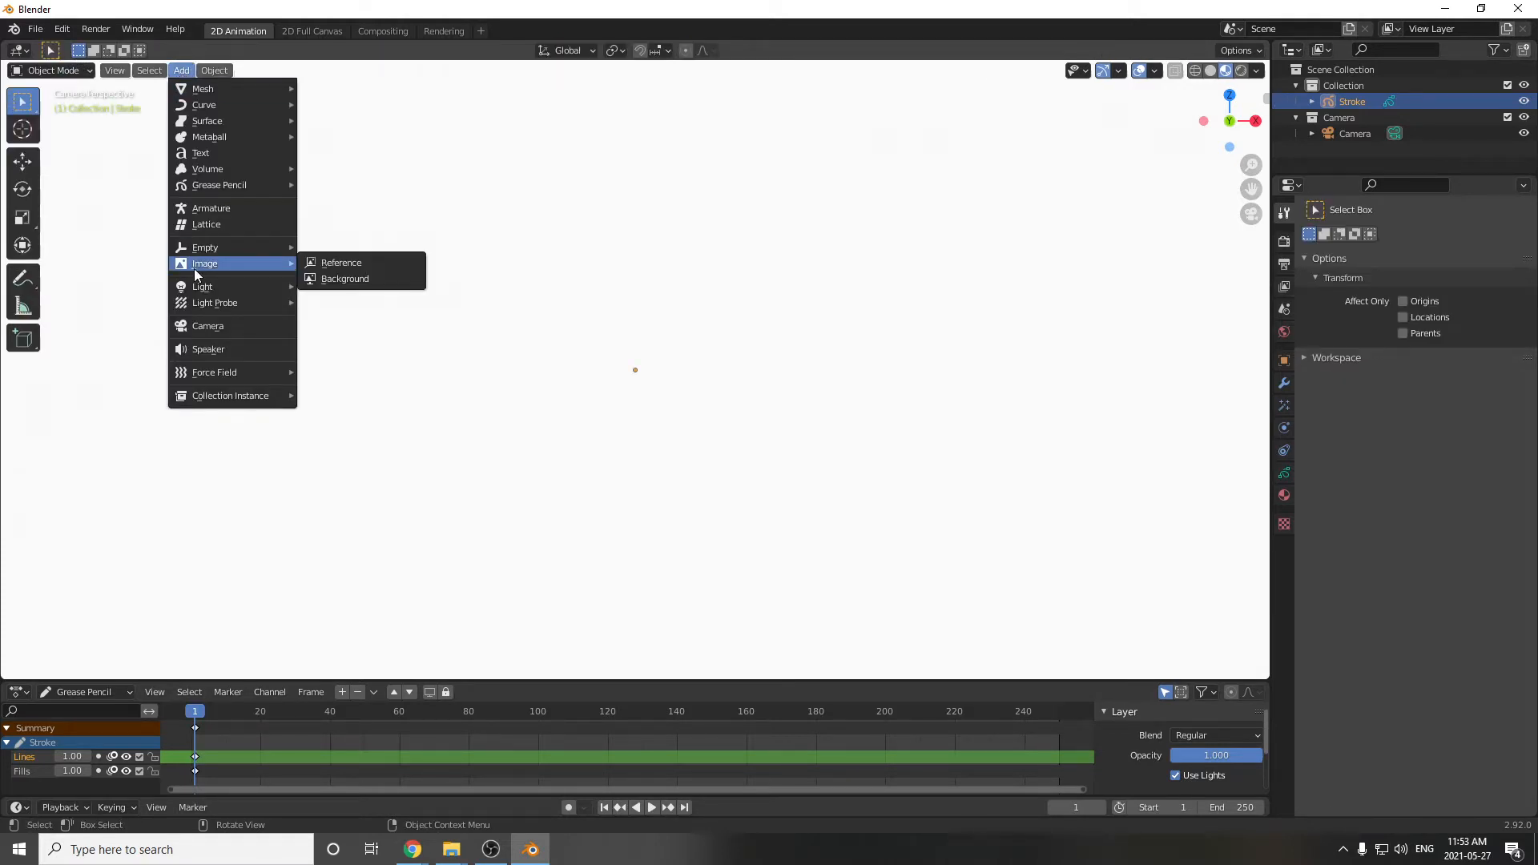
left_click(349, 282)
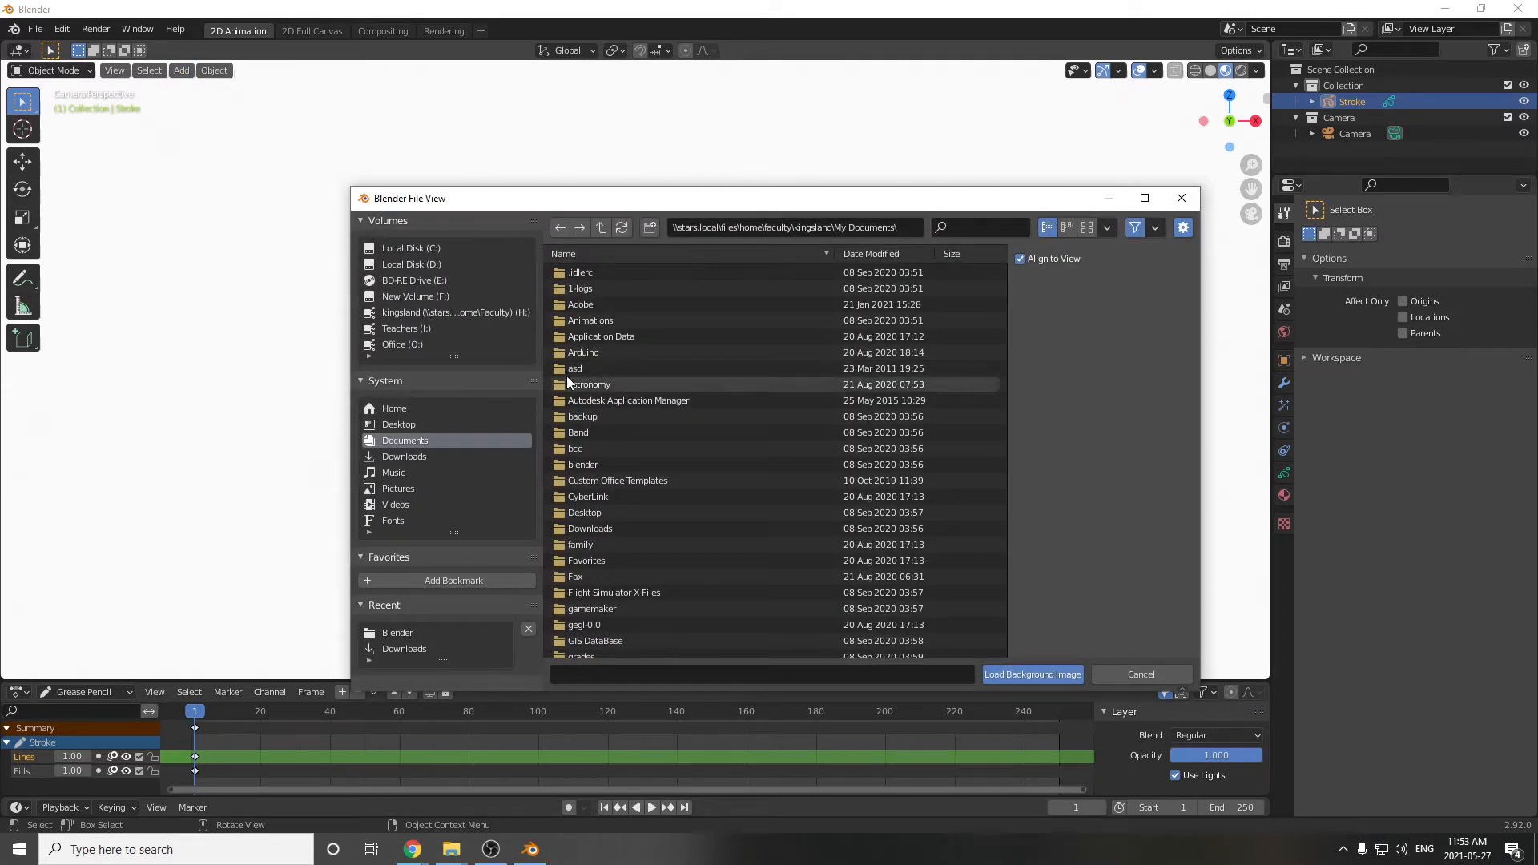
left_click(383, 456)
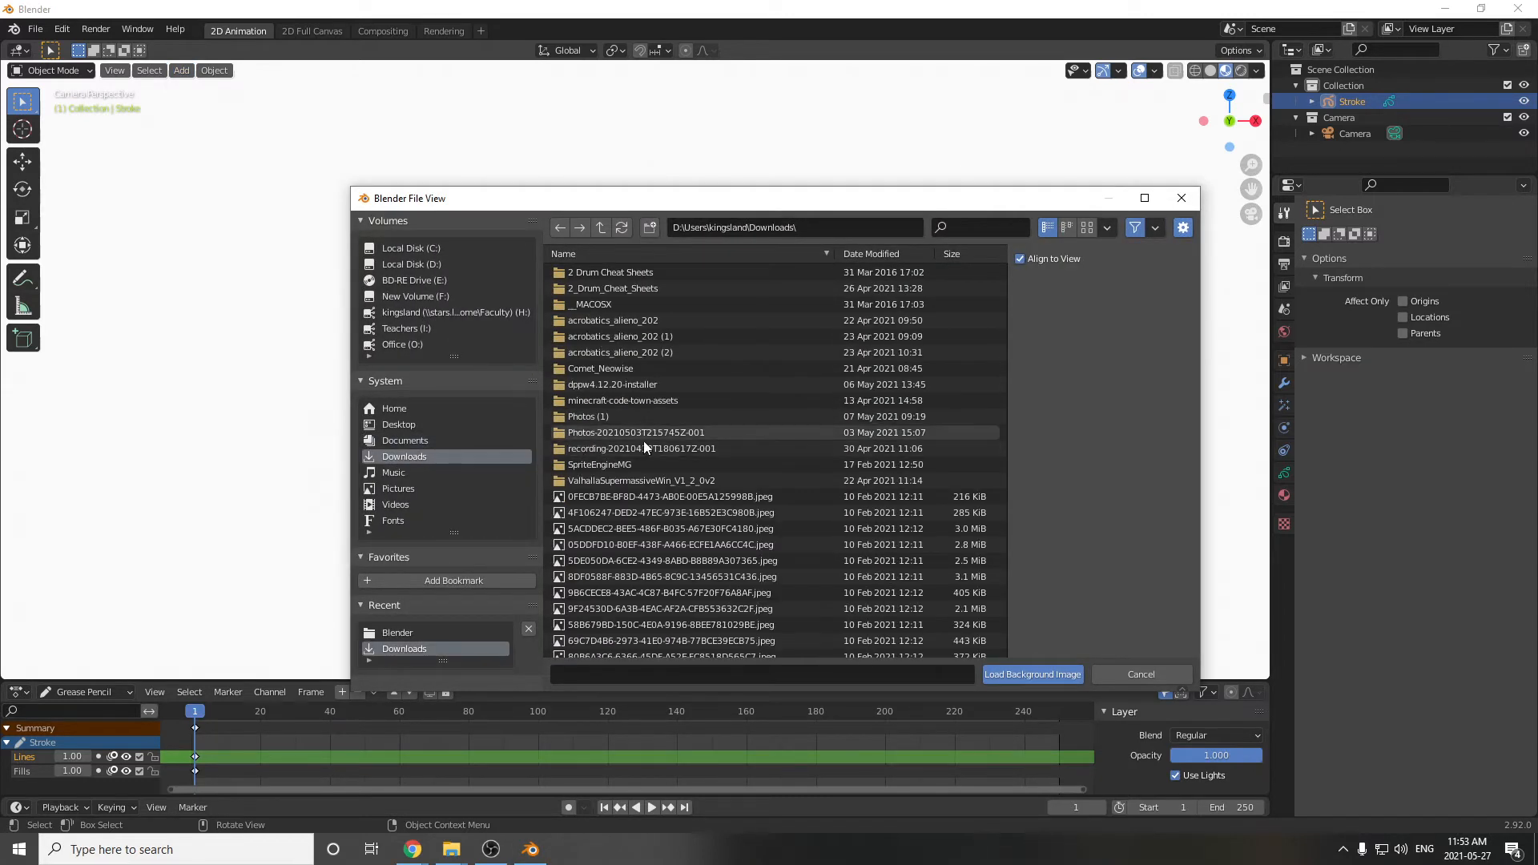
scroll(649, 447, "down", 8)
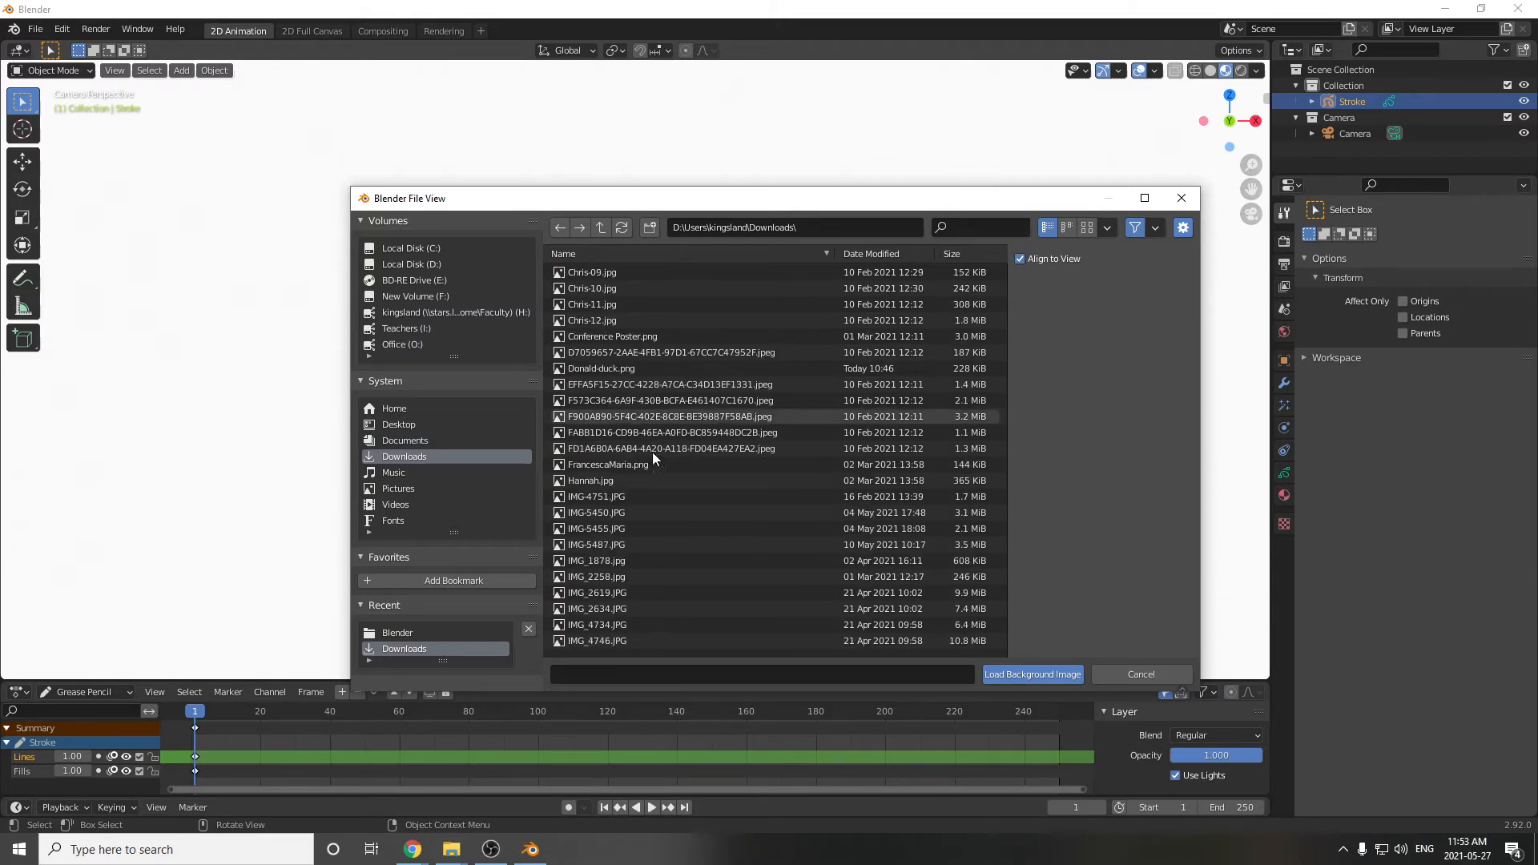
scroll(652, 450, "down", 6)
double_click(600, 304)
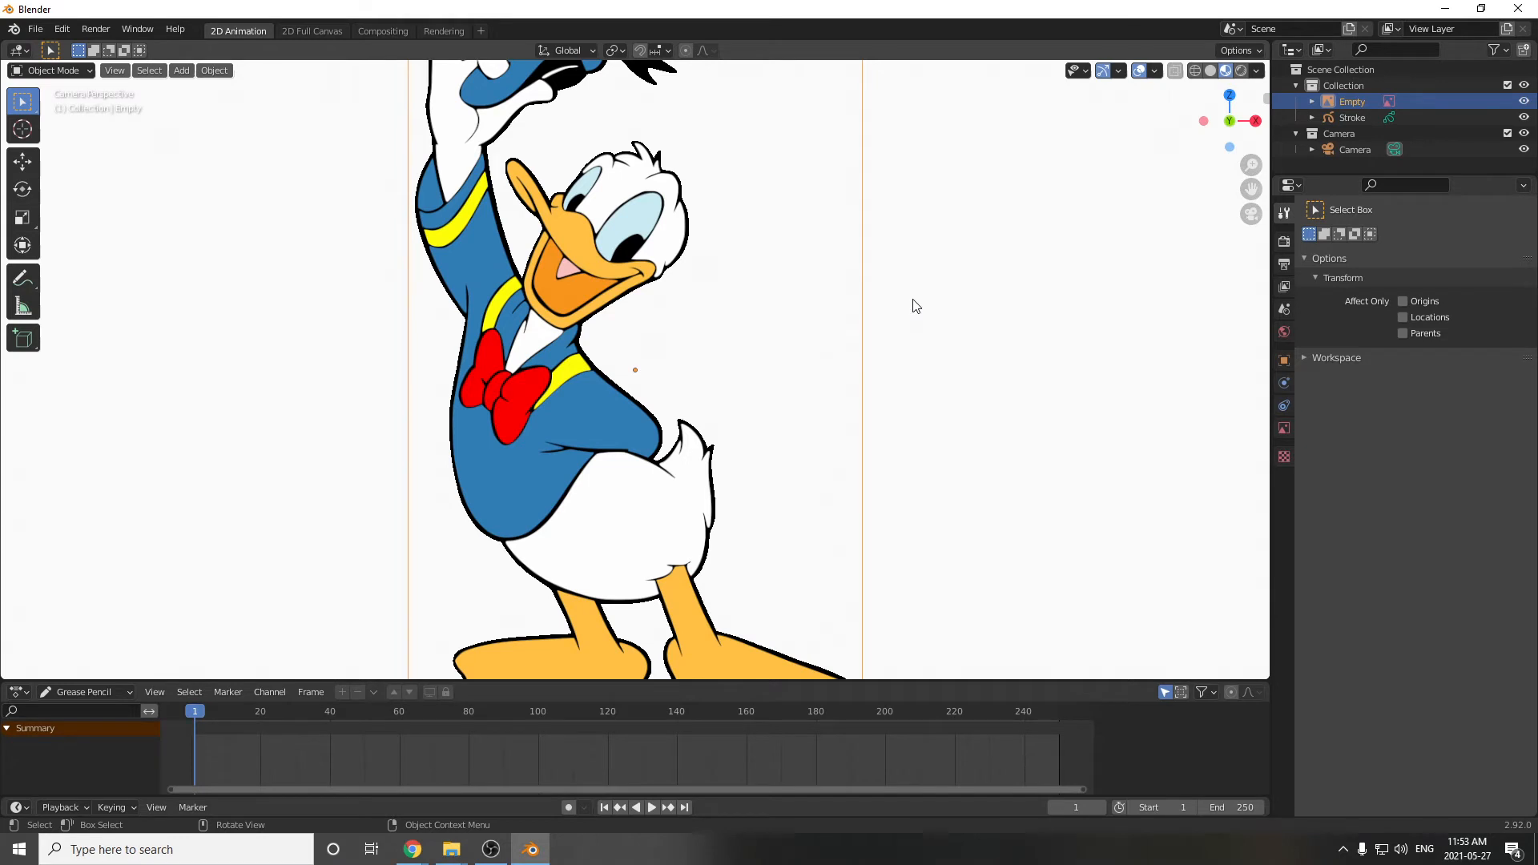
Scale down the duck background image and centre it so it fits entirely inside the camera frame.
scroll(946, 309, "down", 3)
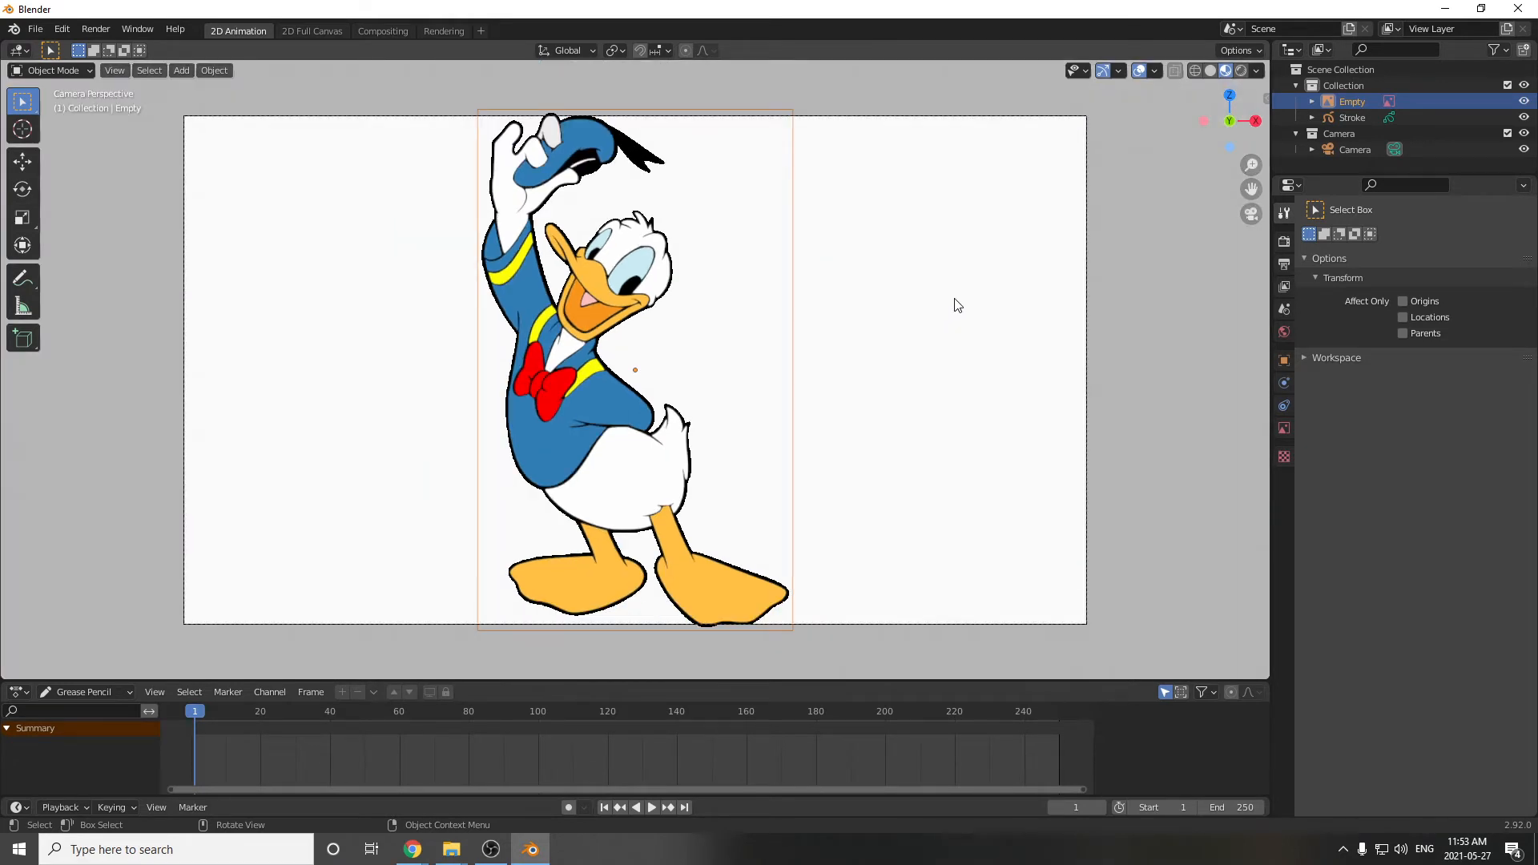
left_click(758, 289)
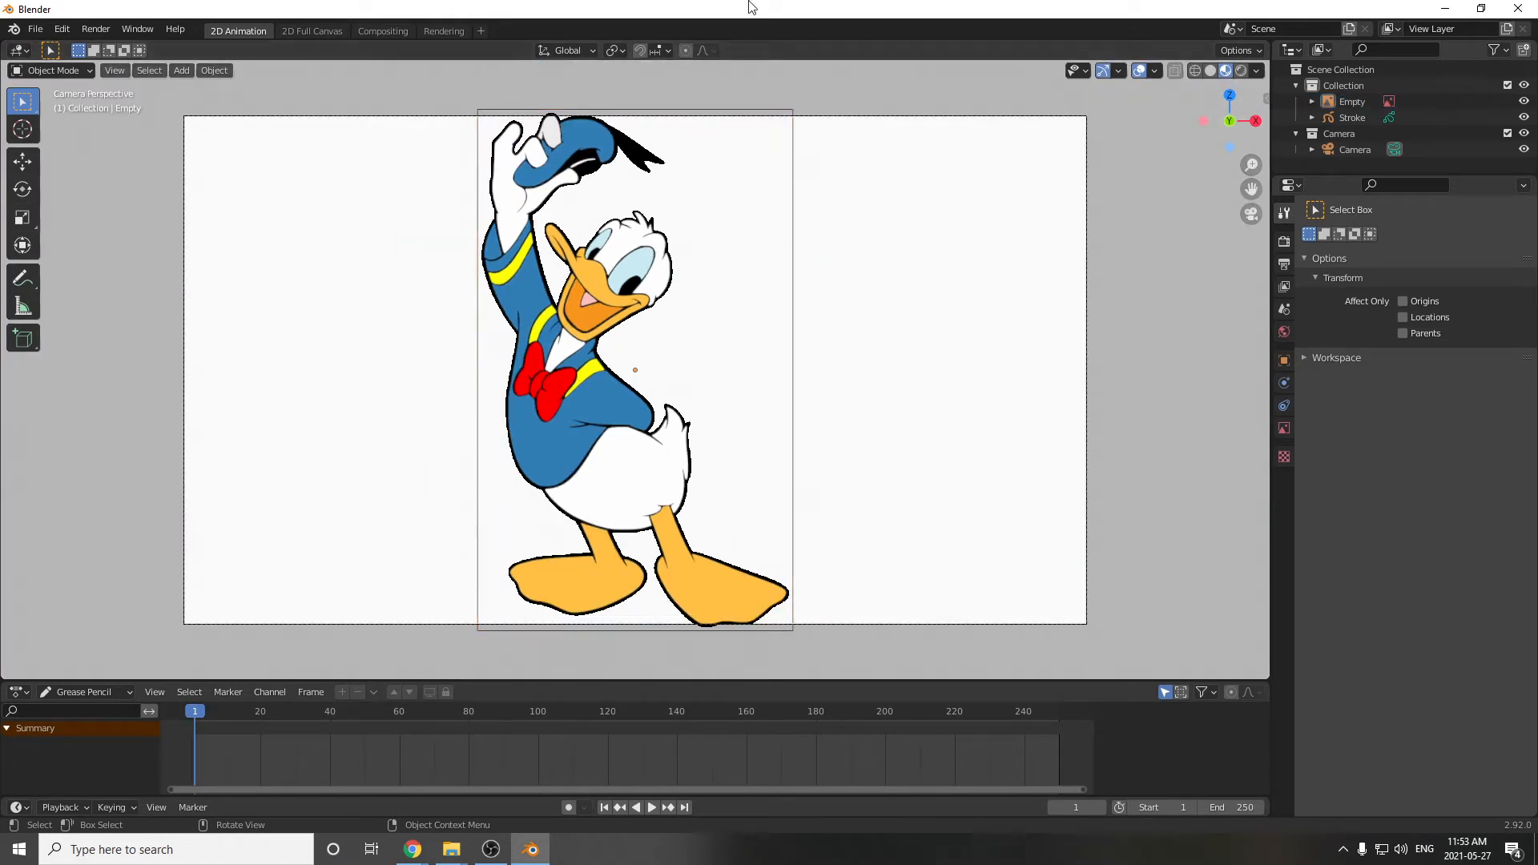
left_click_drag(793, 104, 711, 193)
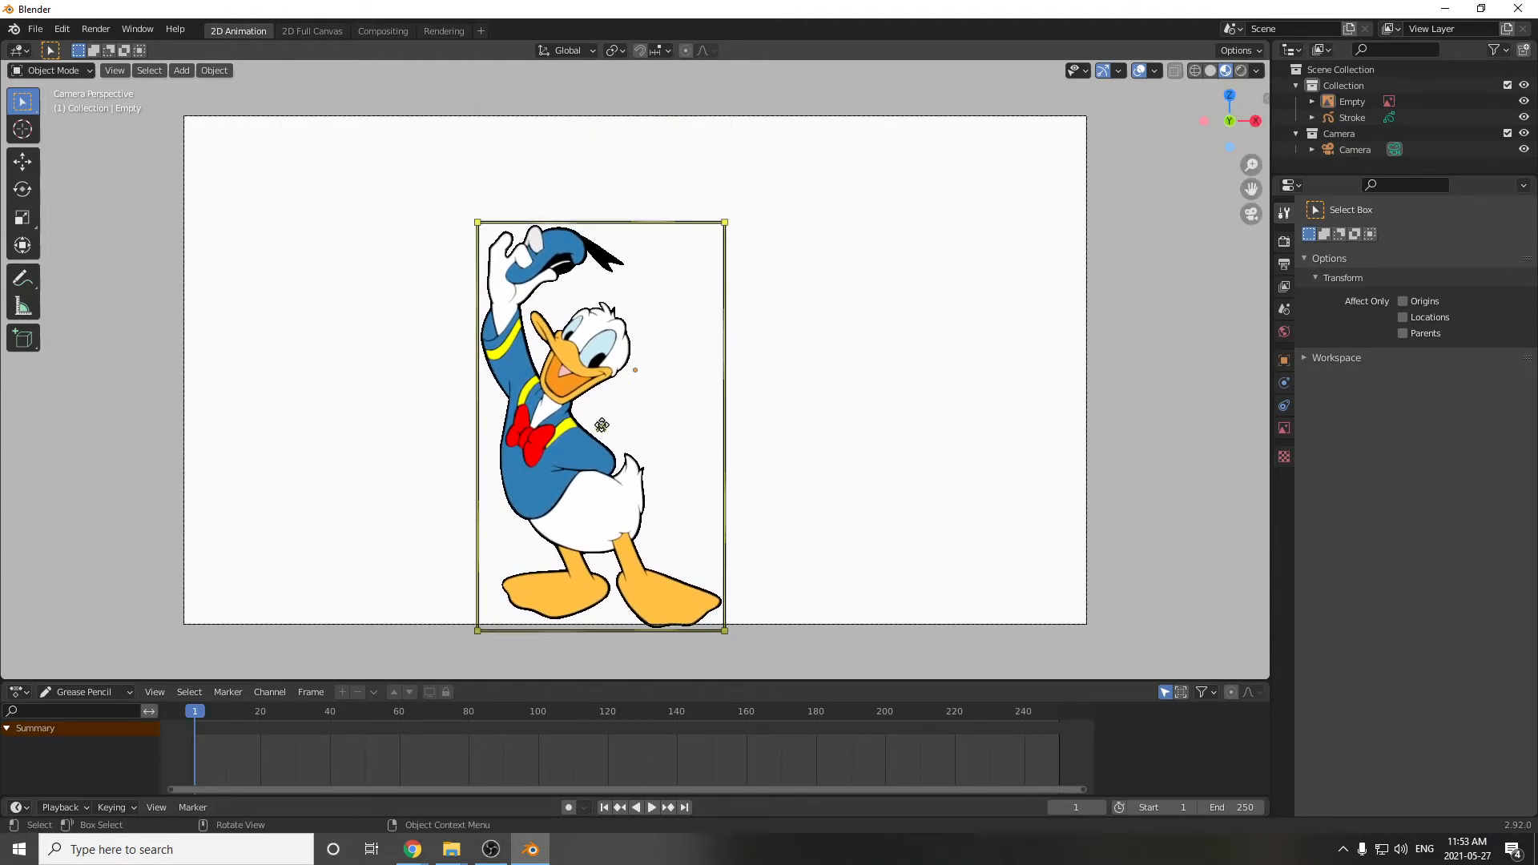
left_click_drag(601, 425, 639, 380)
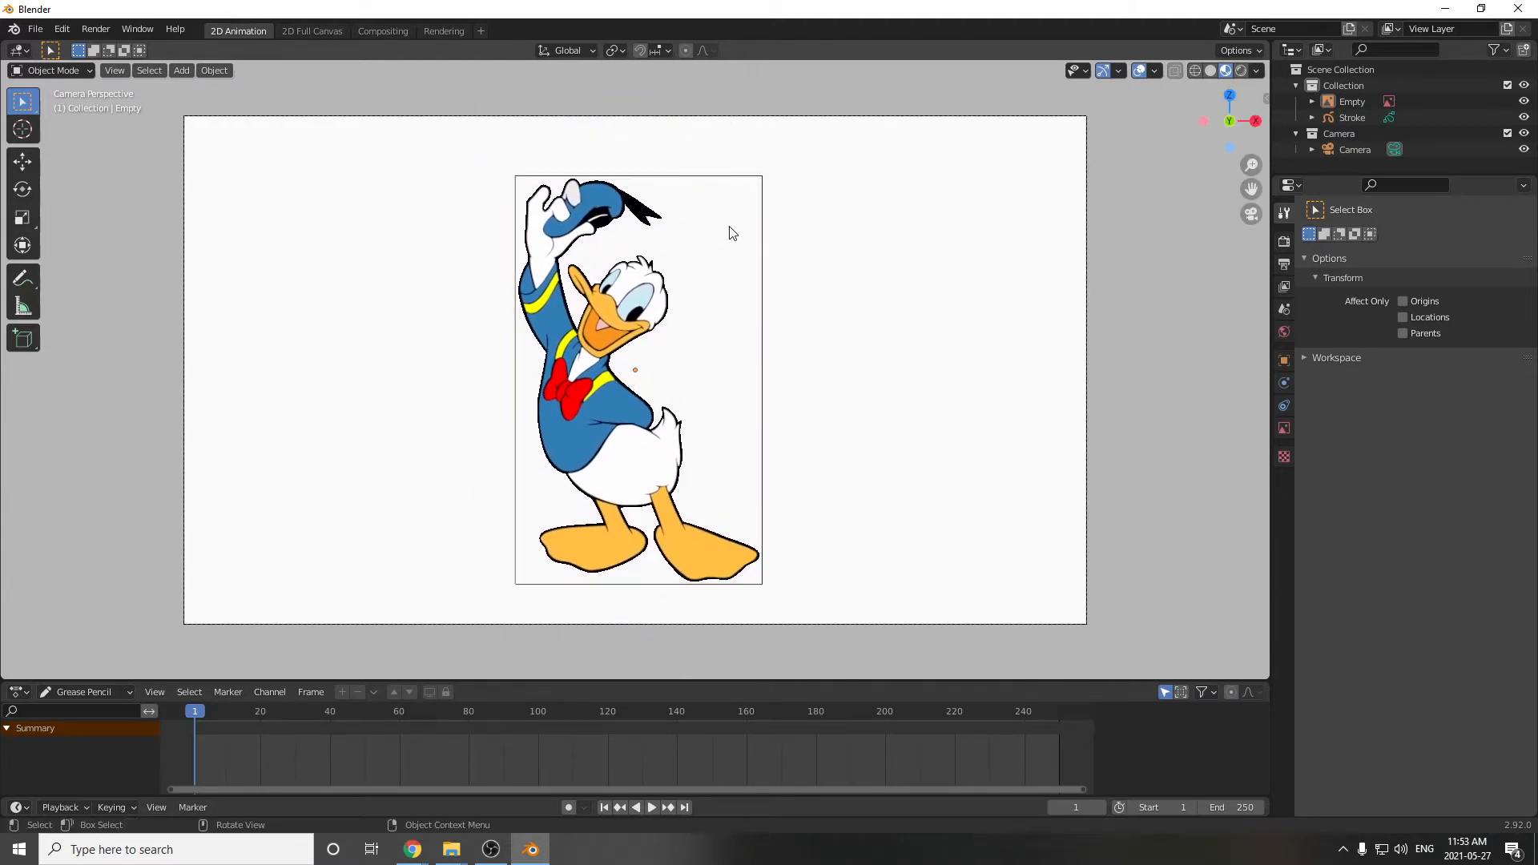
left_click_drag(762, 172, 786, 155)
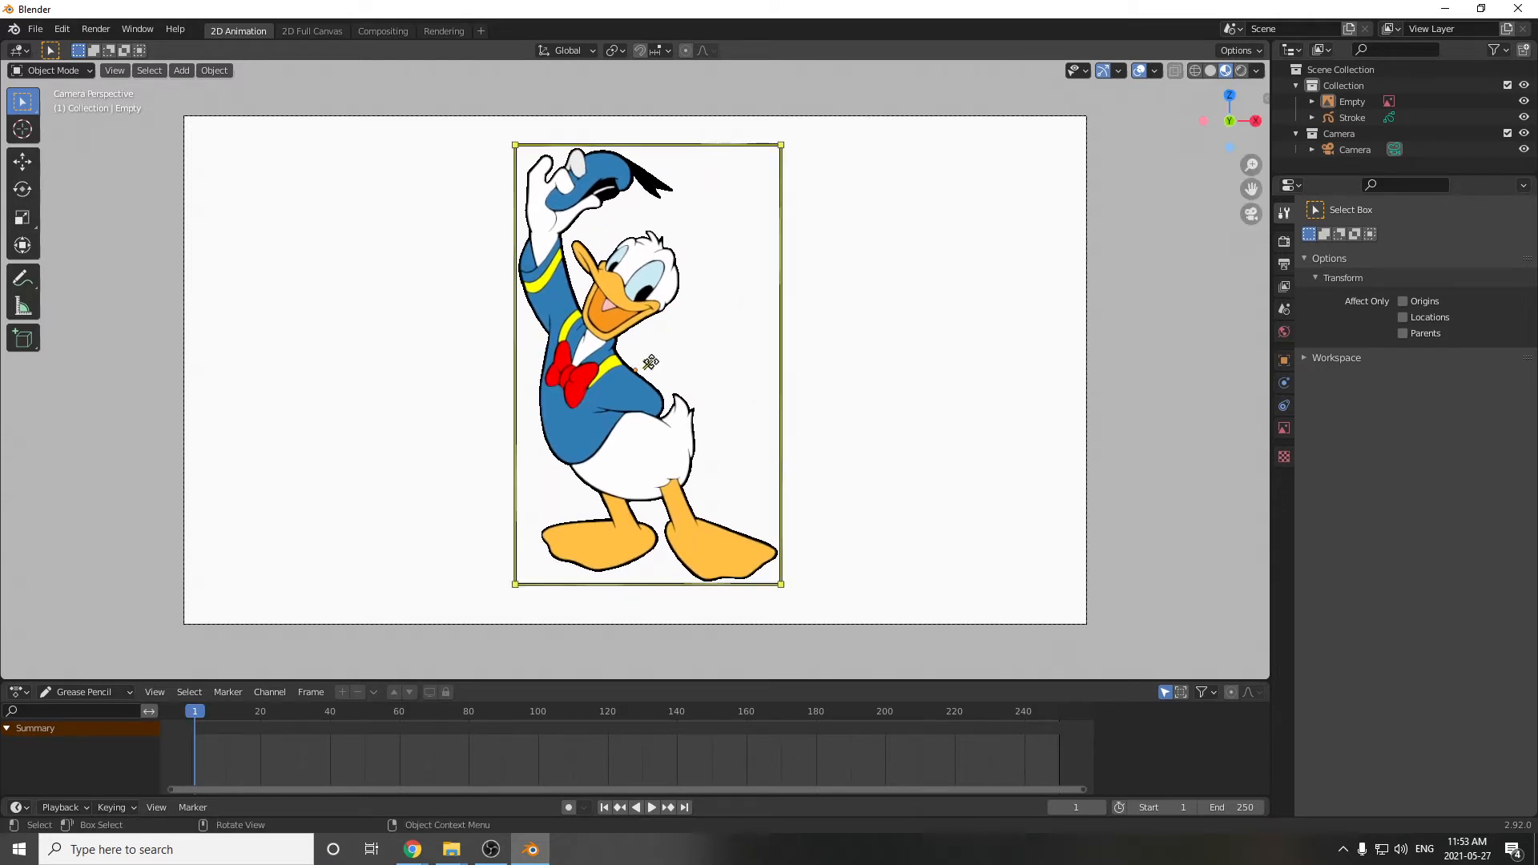
left_click_drag(644, 359, 654, 371)
left_click(918, 358)
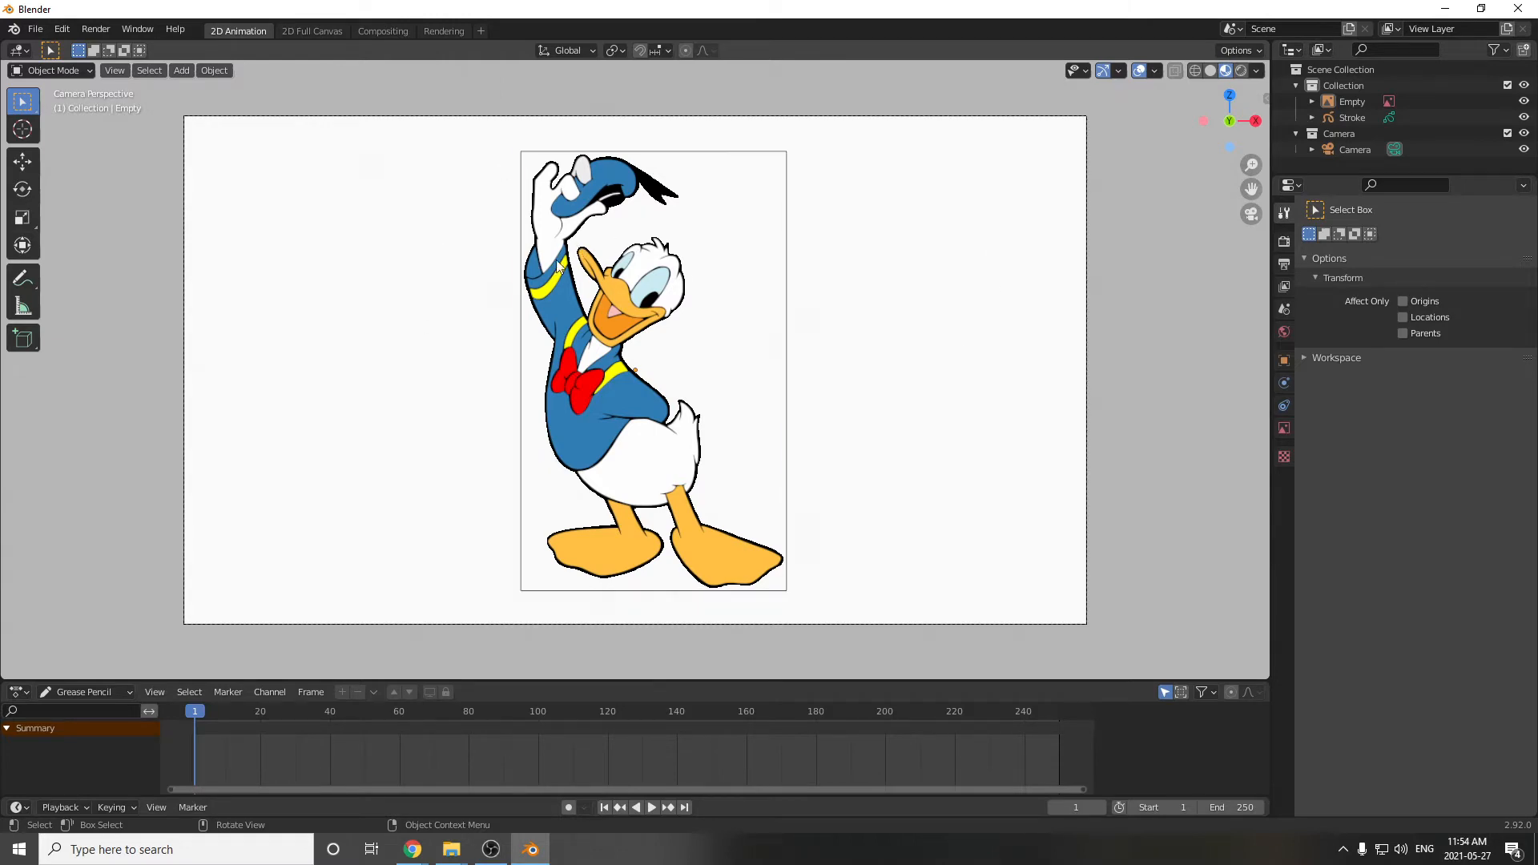
Enable opacity for the duck background image and set it to 0.456 in the camera view.
middle_click_drag(410, 335, 532, 344)
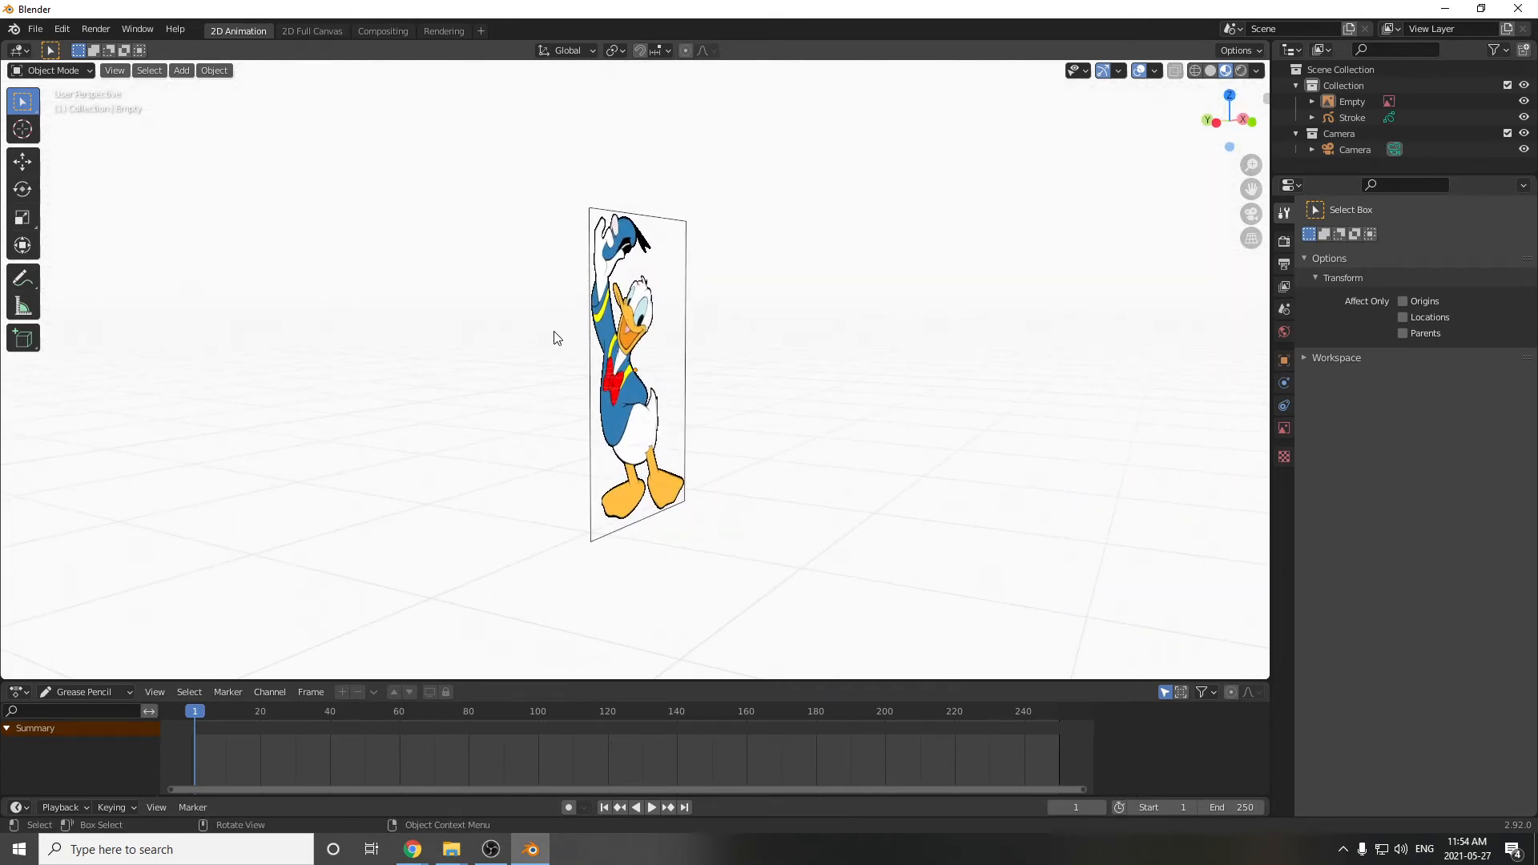
key("KP_0")
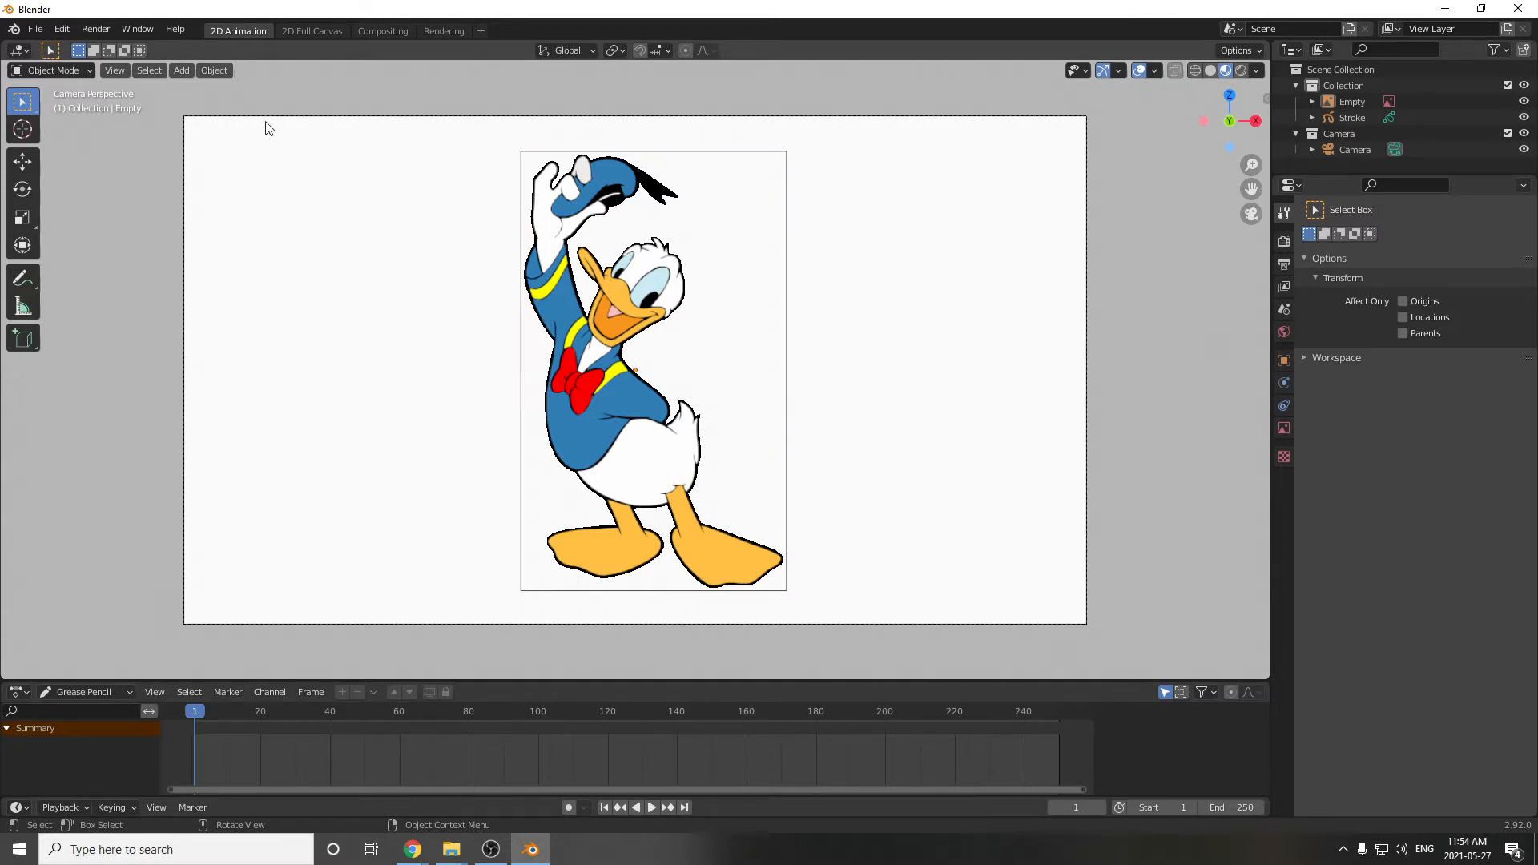
left_click(1283, 430)
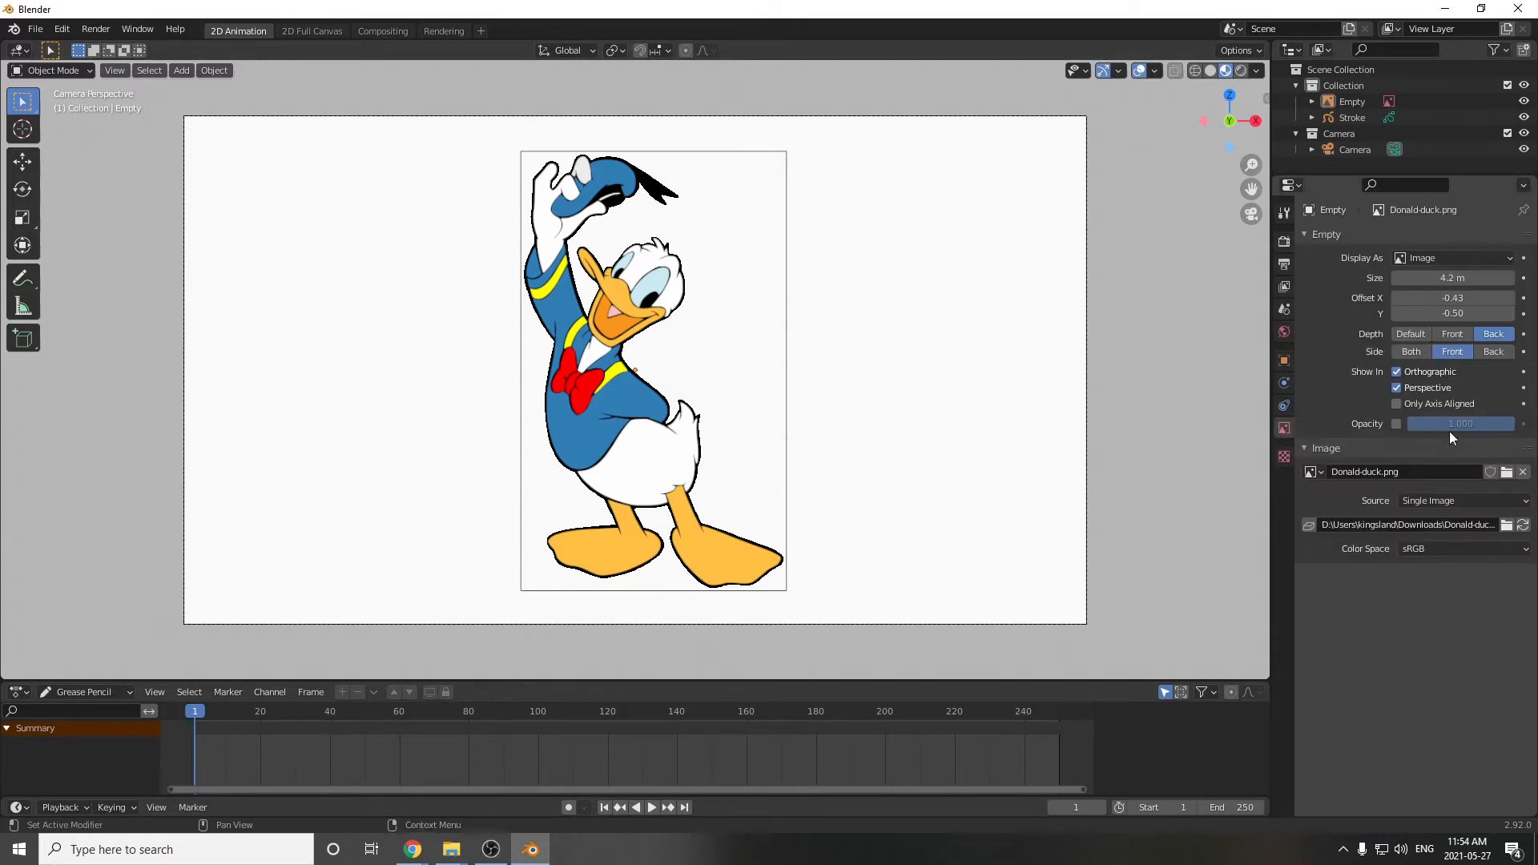
mouse_move(1500, 428)
left_mouse_down()
mouse_move(1445, 429)
mouse_move(1478, 429)
left_mouse_up()
left_click(1396, 424)
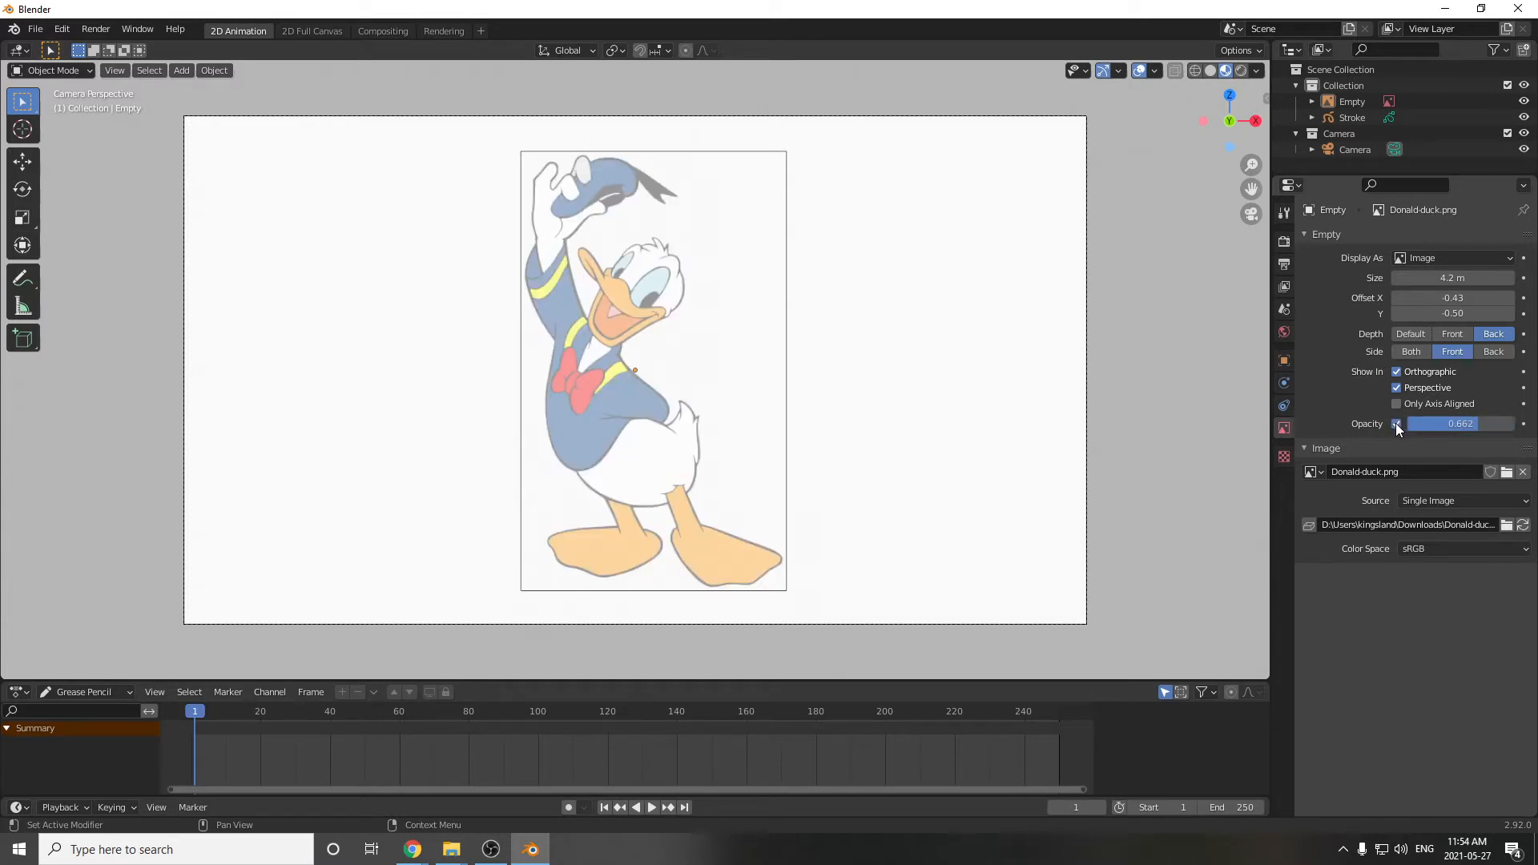
left_click_drag(1477, 425, 1448, 424)
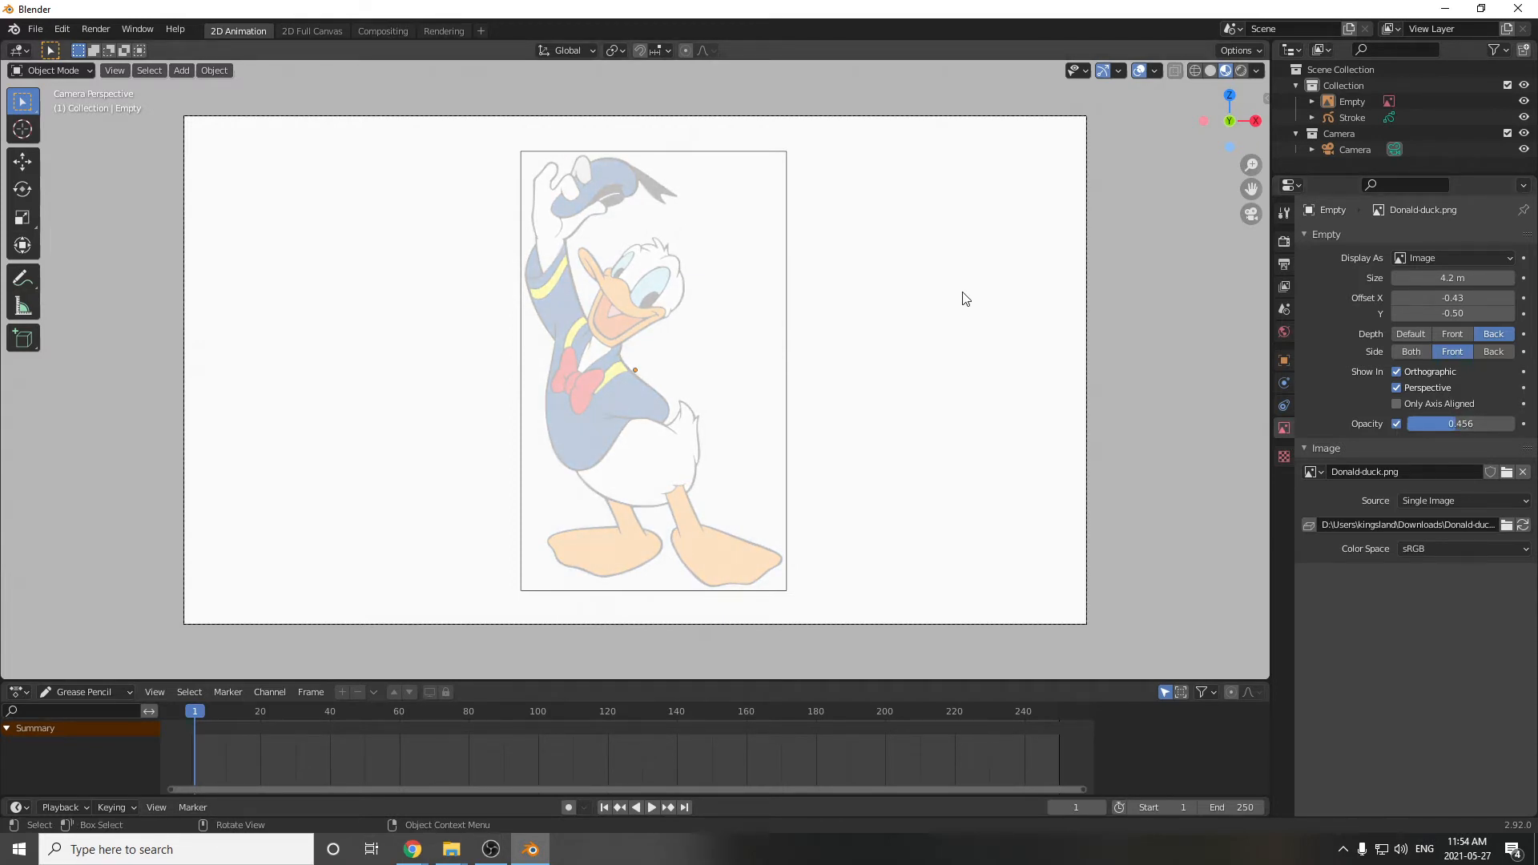
Put the Stroke object into Draw mode and set the Pencil brush strength to 1.000.
left_click(79, 72)
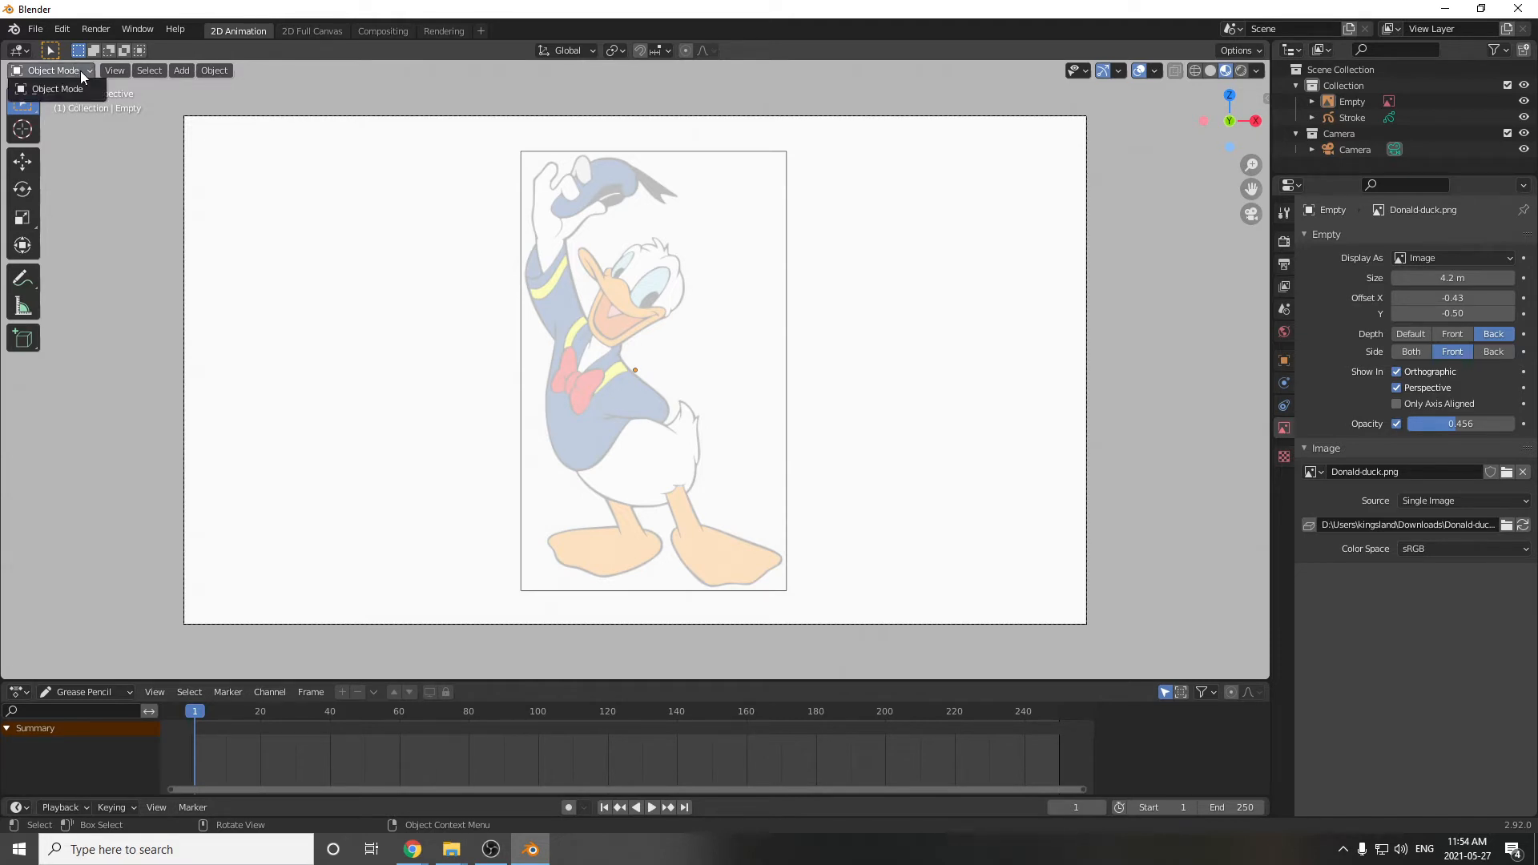
left_click(1415, 117)
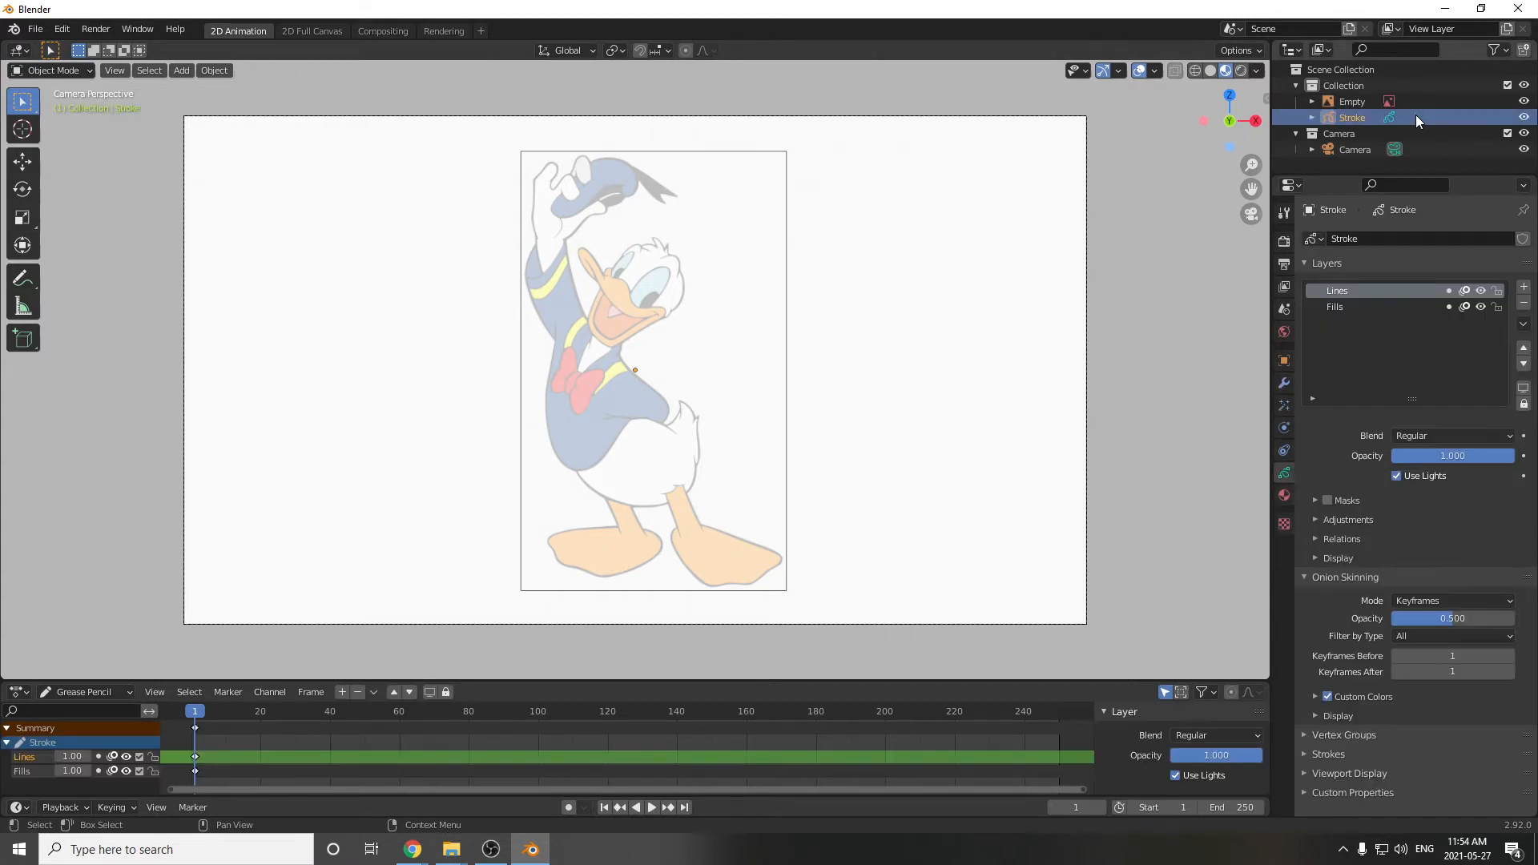
left_click(87, 70)
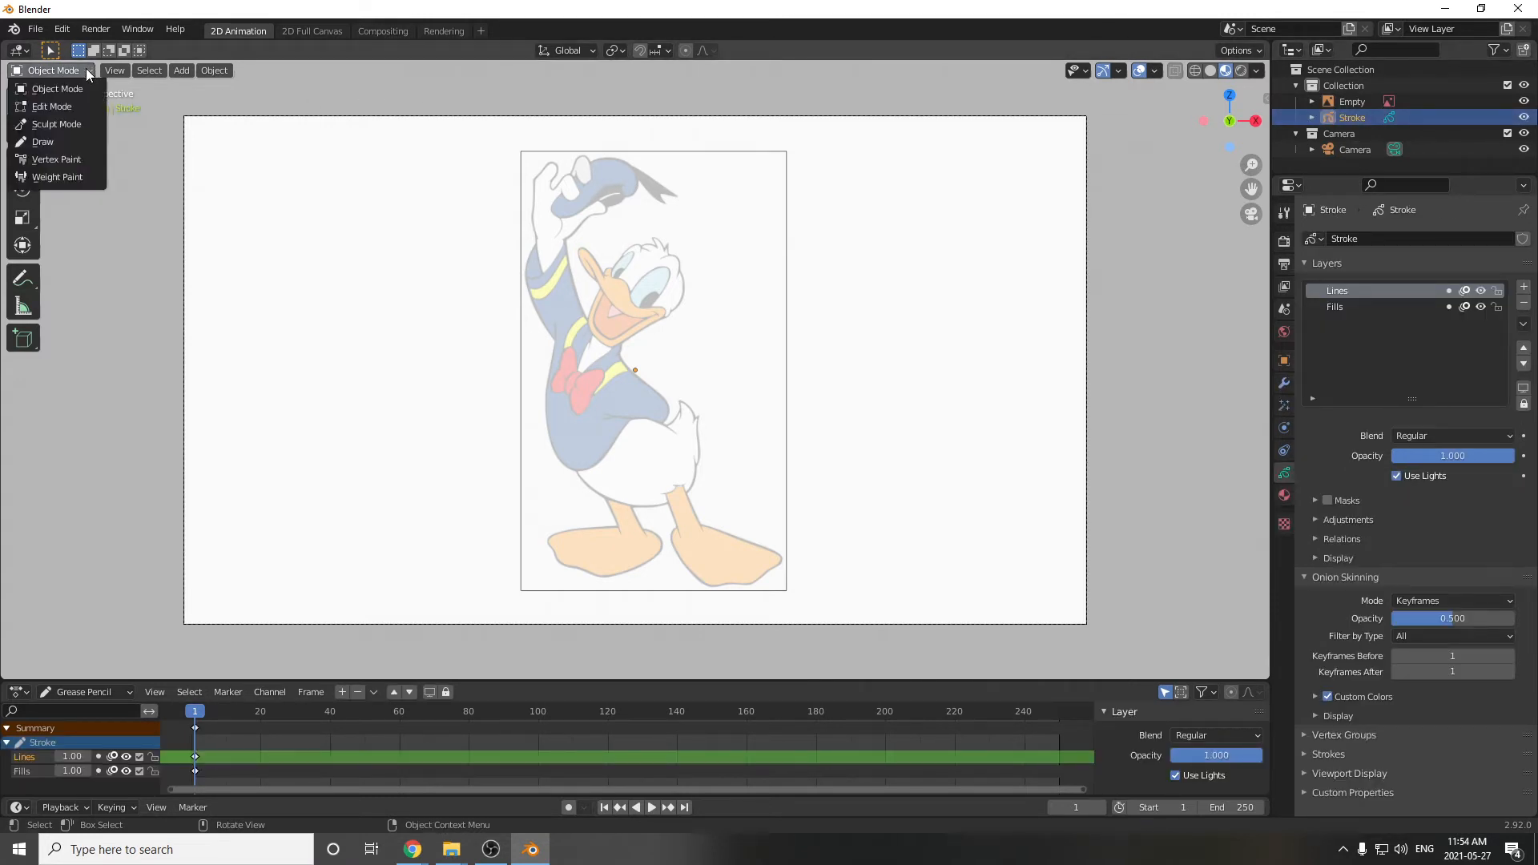
left_click(58, 146)
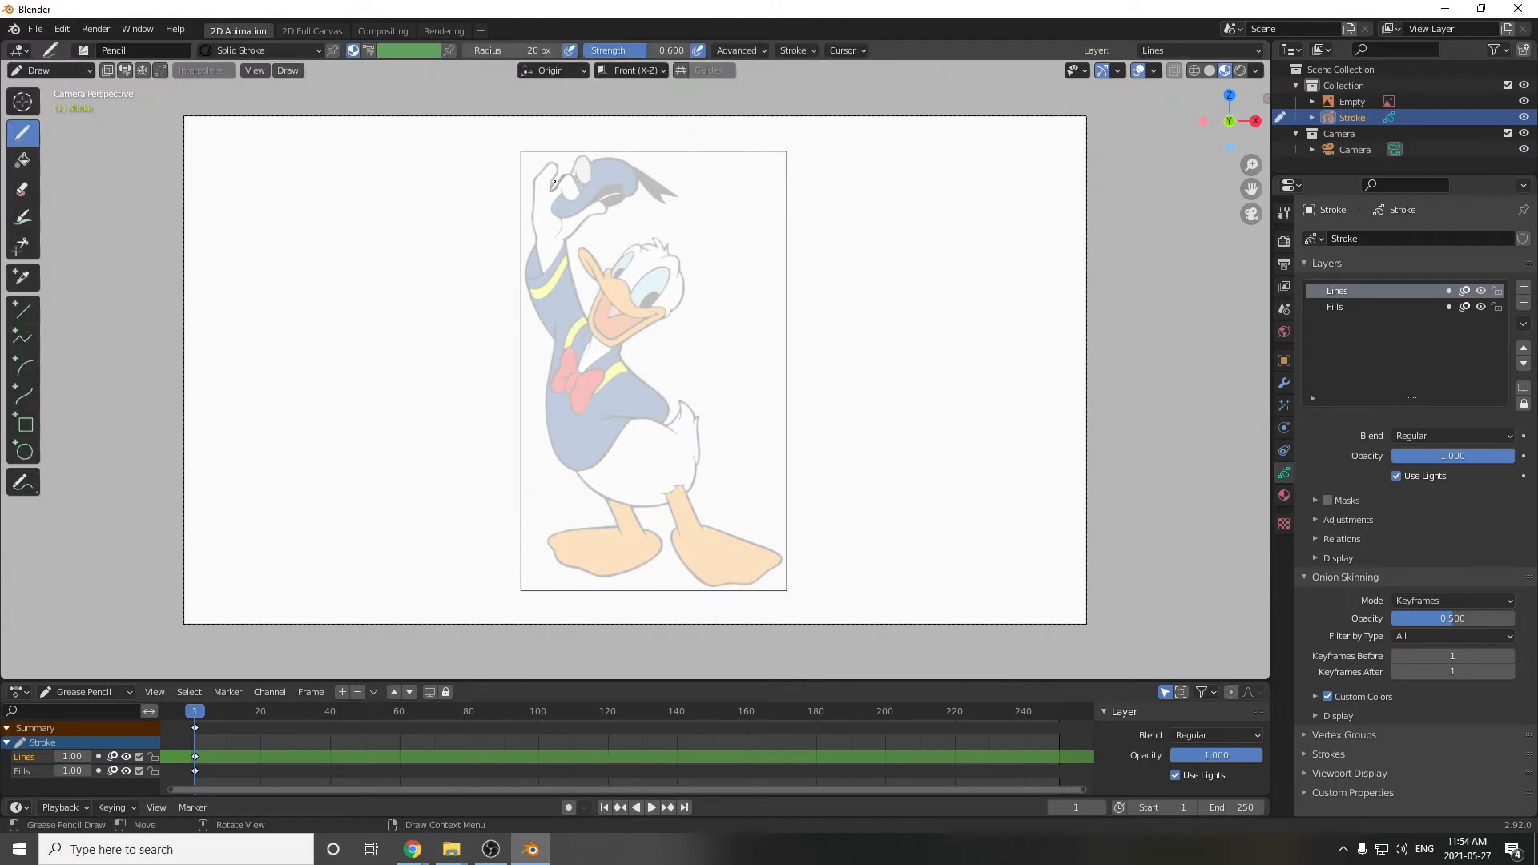
left_click_drag(642, 50, 690, 49)
Trace part of the duck's raised hand, the yellow sleeve band and the yellow collar band on the Lines layer.
scroll(663, 264, "up", 4)
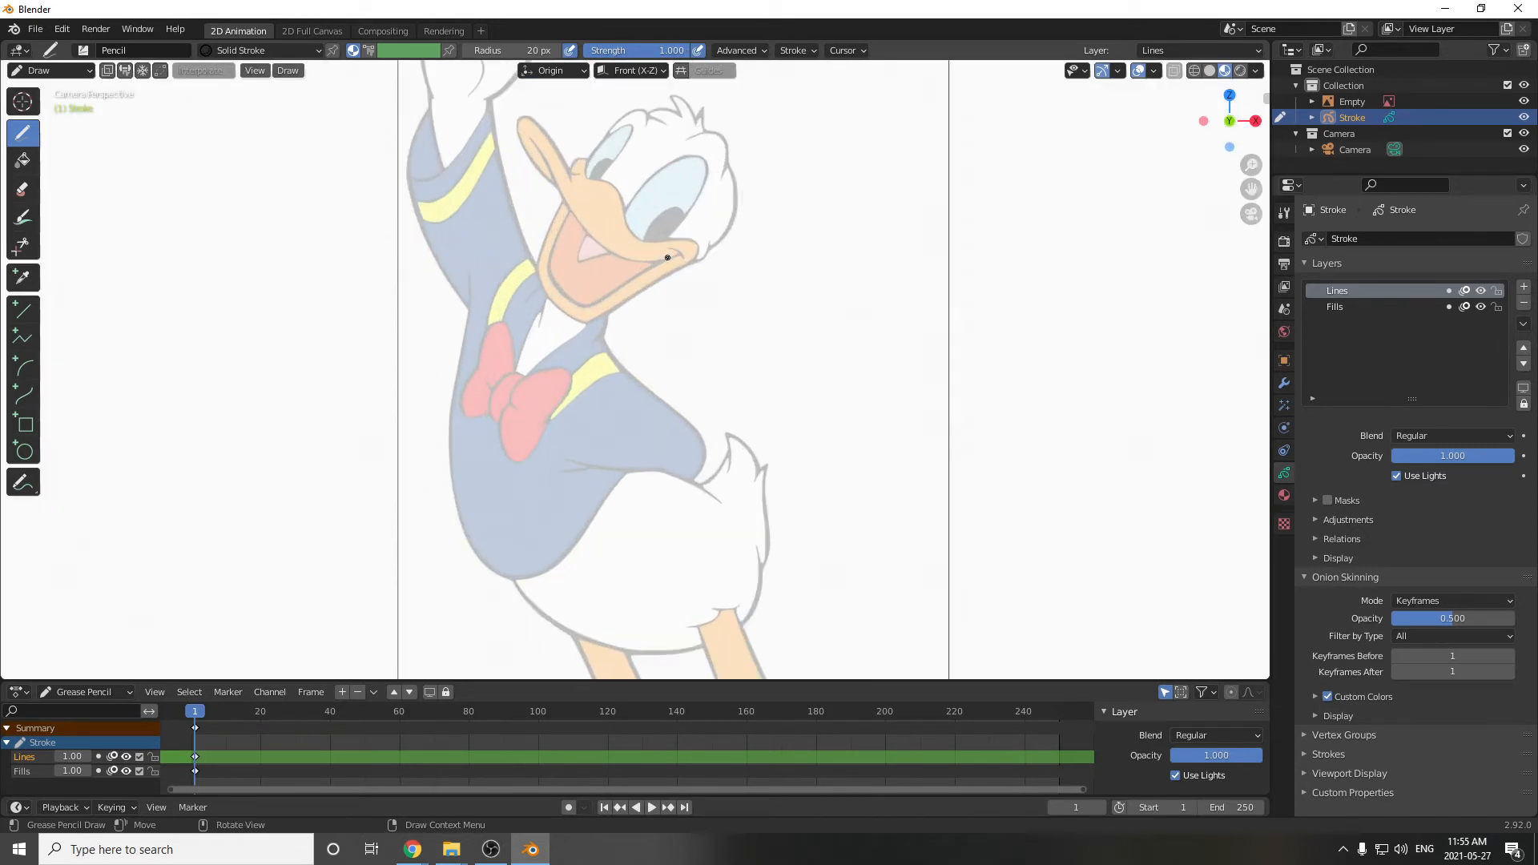
scroll(667, 257, "up", 1)
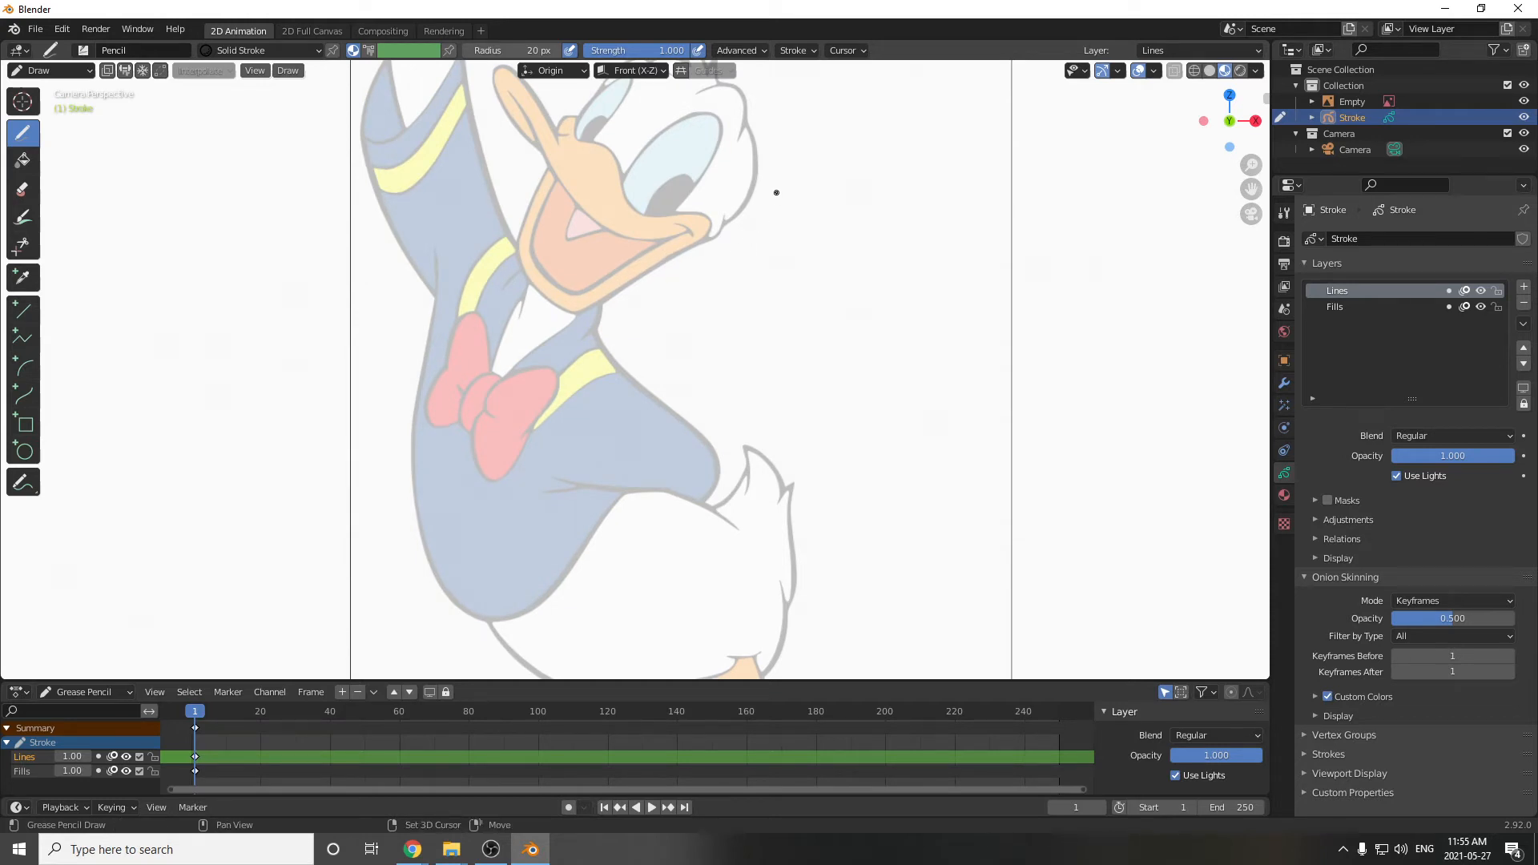
mouse_move(776, 192)
middle_mouse_down("shift")
mouse_move(878, 538)
mouse_move(752, 491)
mouse_move(742, 467)
mouse_move(817, 470)
middle_mouse_up("shift")
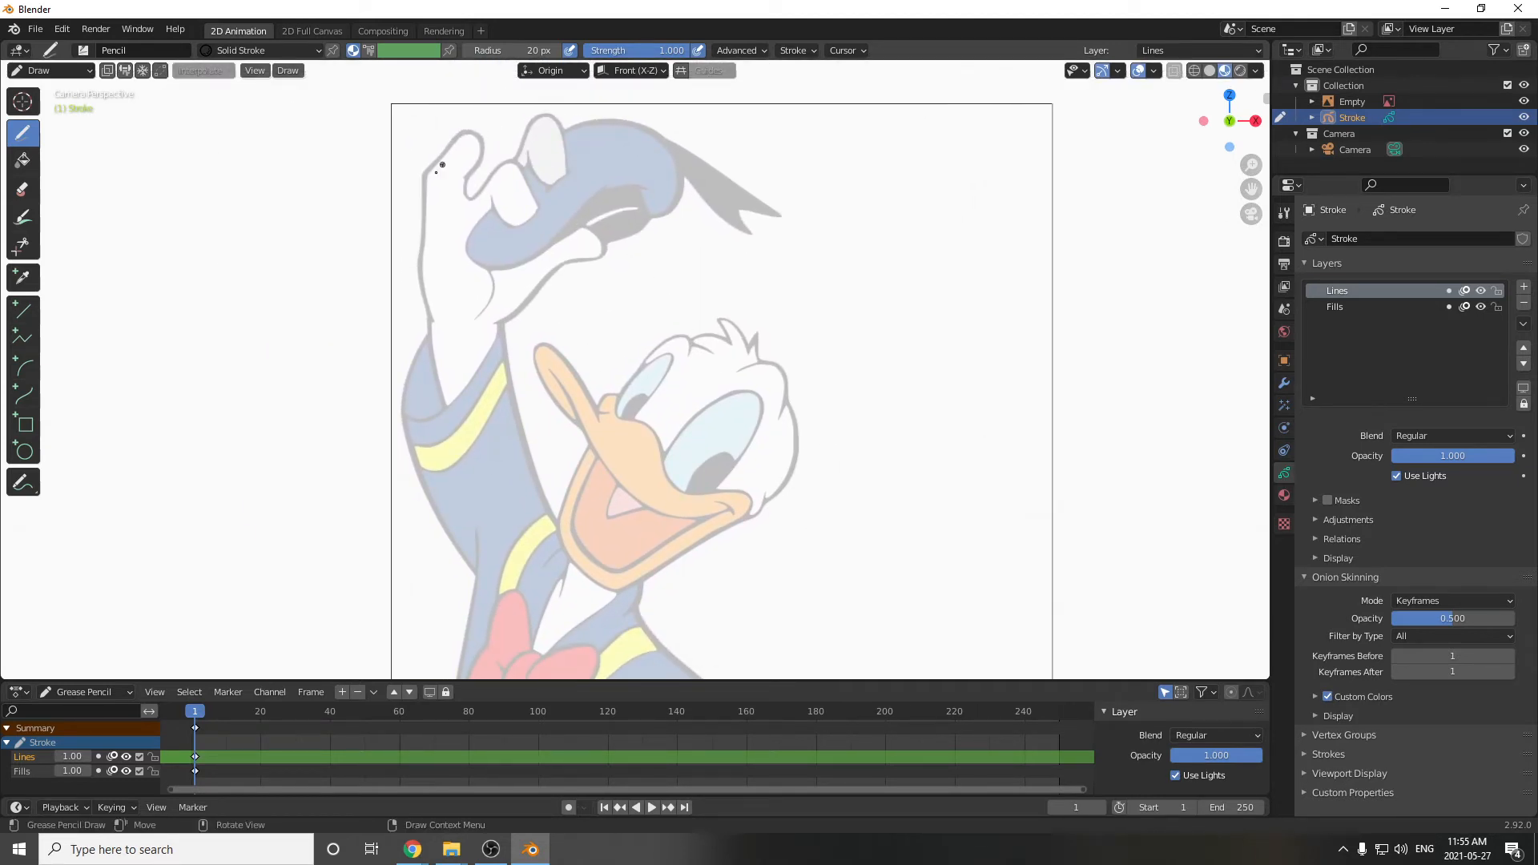
mouse_move(430, 313)
left_mouse_down()
mouse_move(425, 164)
mouse_move(475, 135)
mouse_move(479, 184)
mouse_move(509, 168)
mouse_move(548, 224)
mouse_move(498, 218)
mouse_move(490, 199)
mouse_move(478, 423)
mouse_move(389, 466)
mouse_move(445, 476)
mouse_move(503, 404)
mouse_move(498, 356)
left_mouse_up()
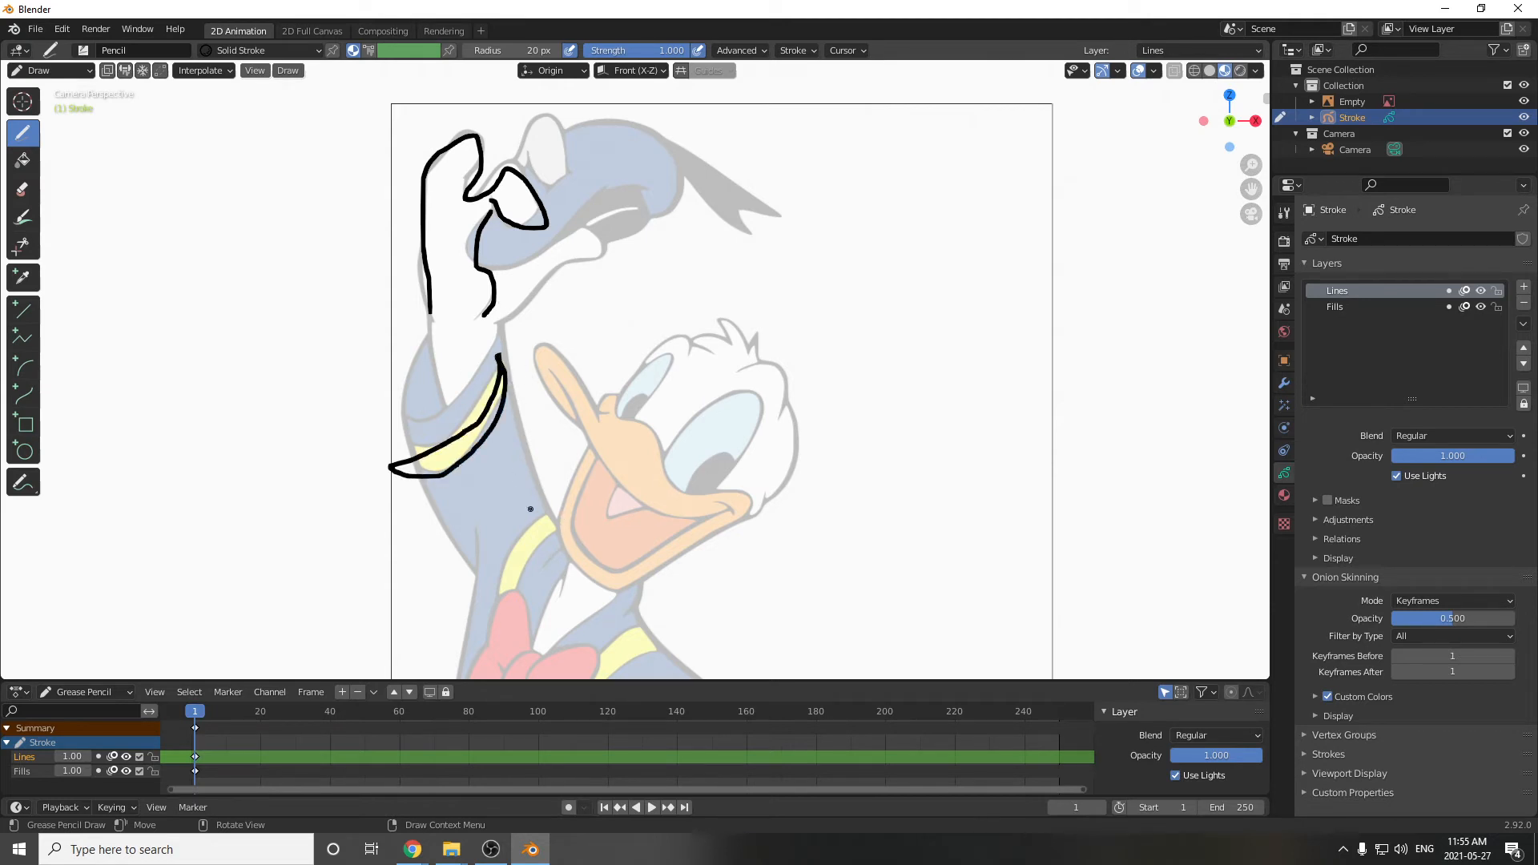
mouse_move(540, 514)
left_mouse_down()
mouse_move(497, 585)
mouse_move(522, 590)
mouse_move(558, 529)
mouse_move(541, 515)
left_mouse_up()
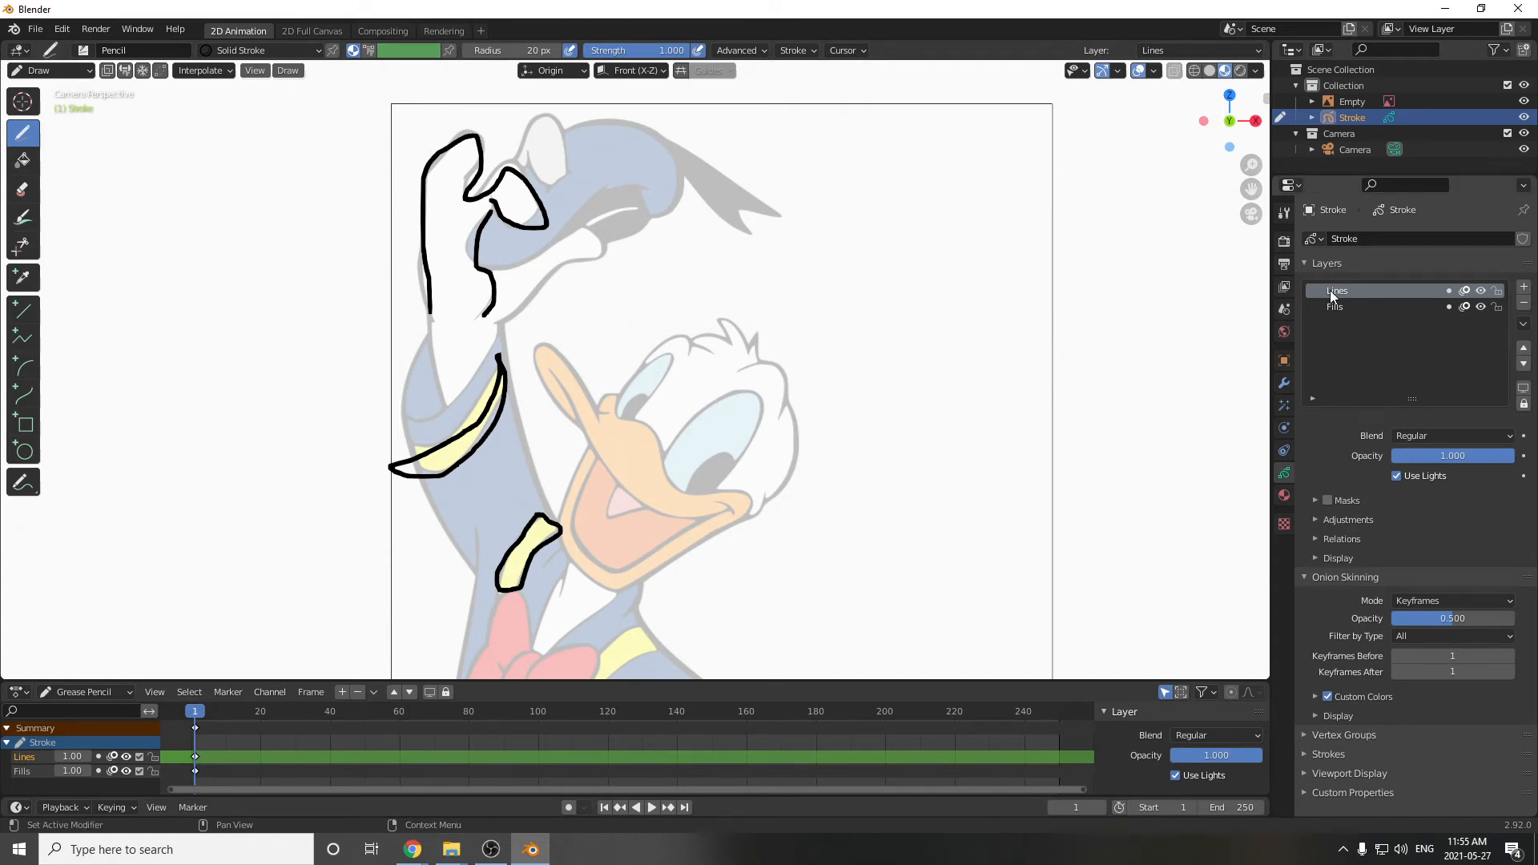
Draw a closed blue loop in the blank area beside the cap on the Fills layer, using Vertex Color for the Pencil brush.
left_click(1373, 305)
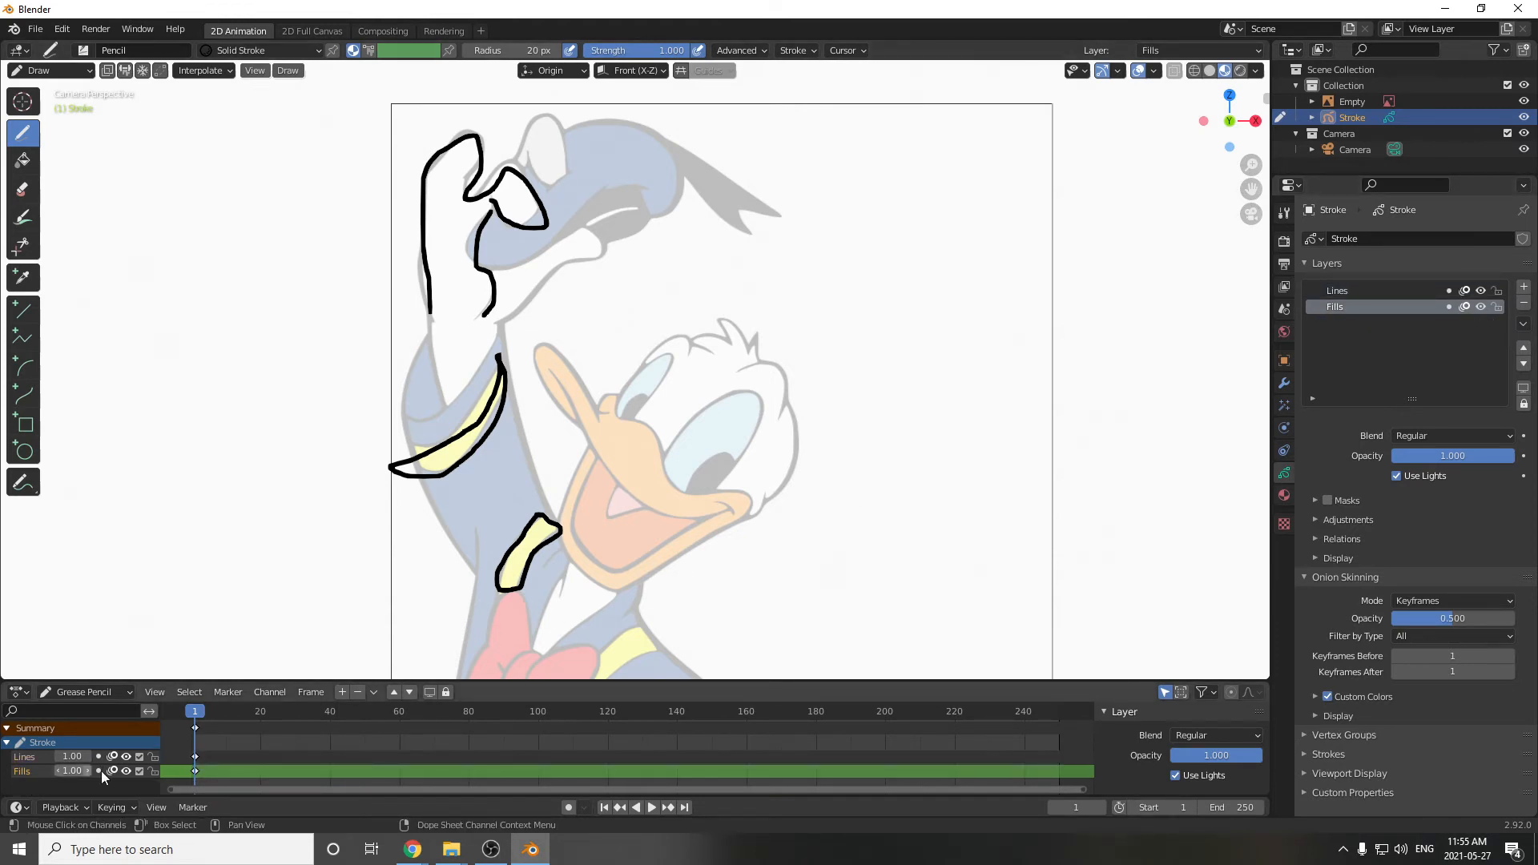
left_click(1285, 213)
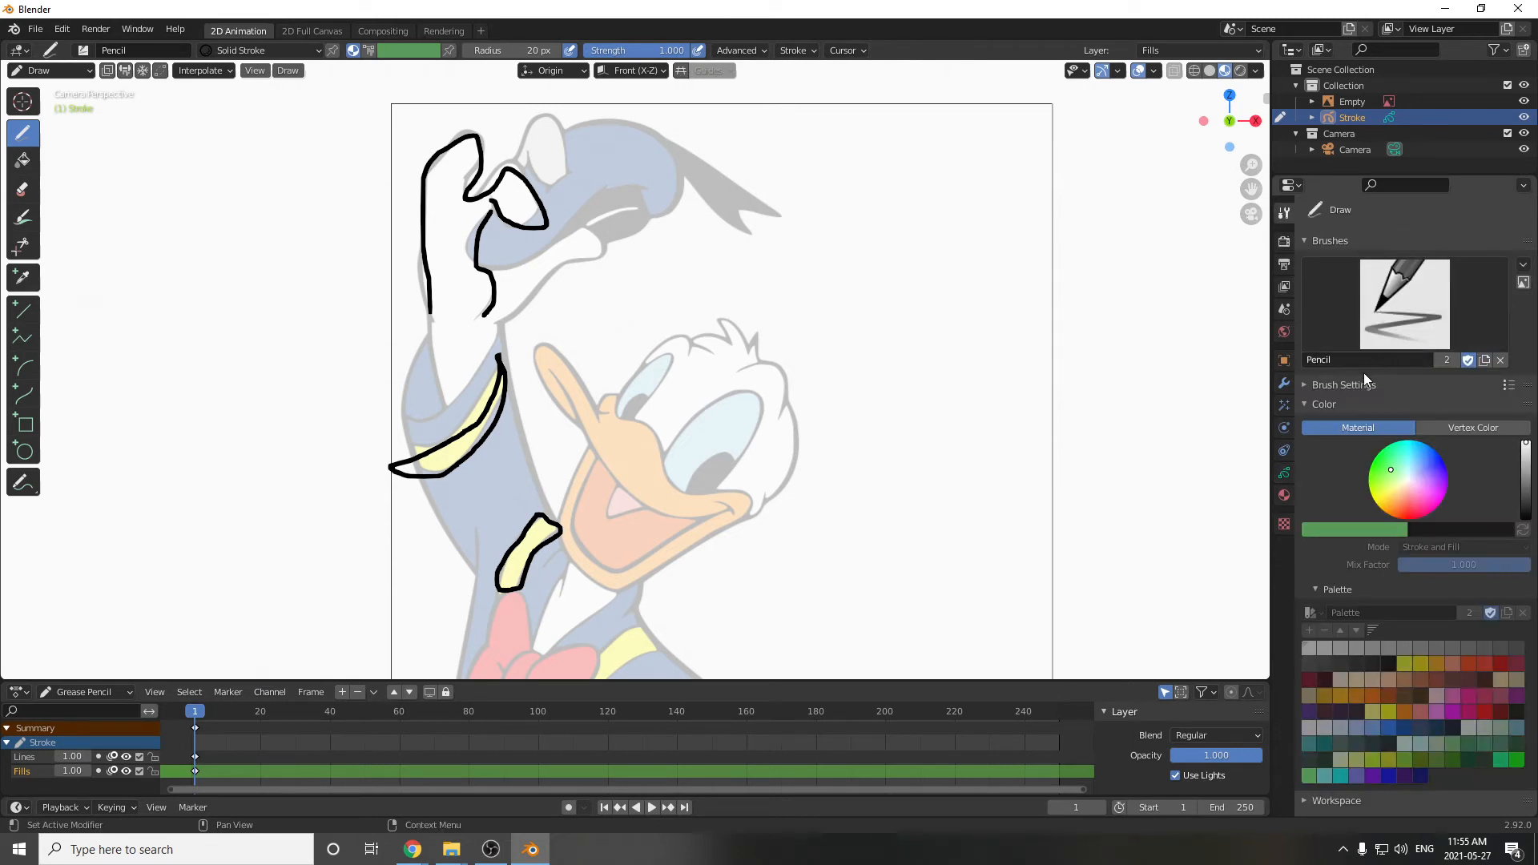
left_click(1304, 384)
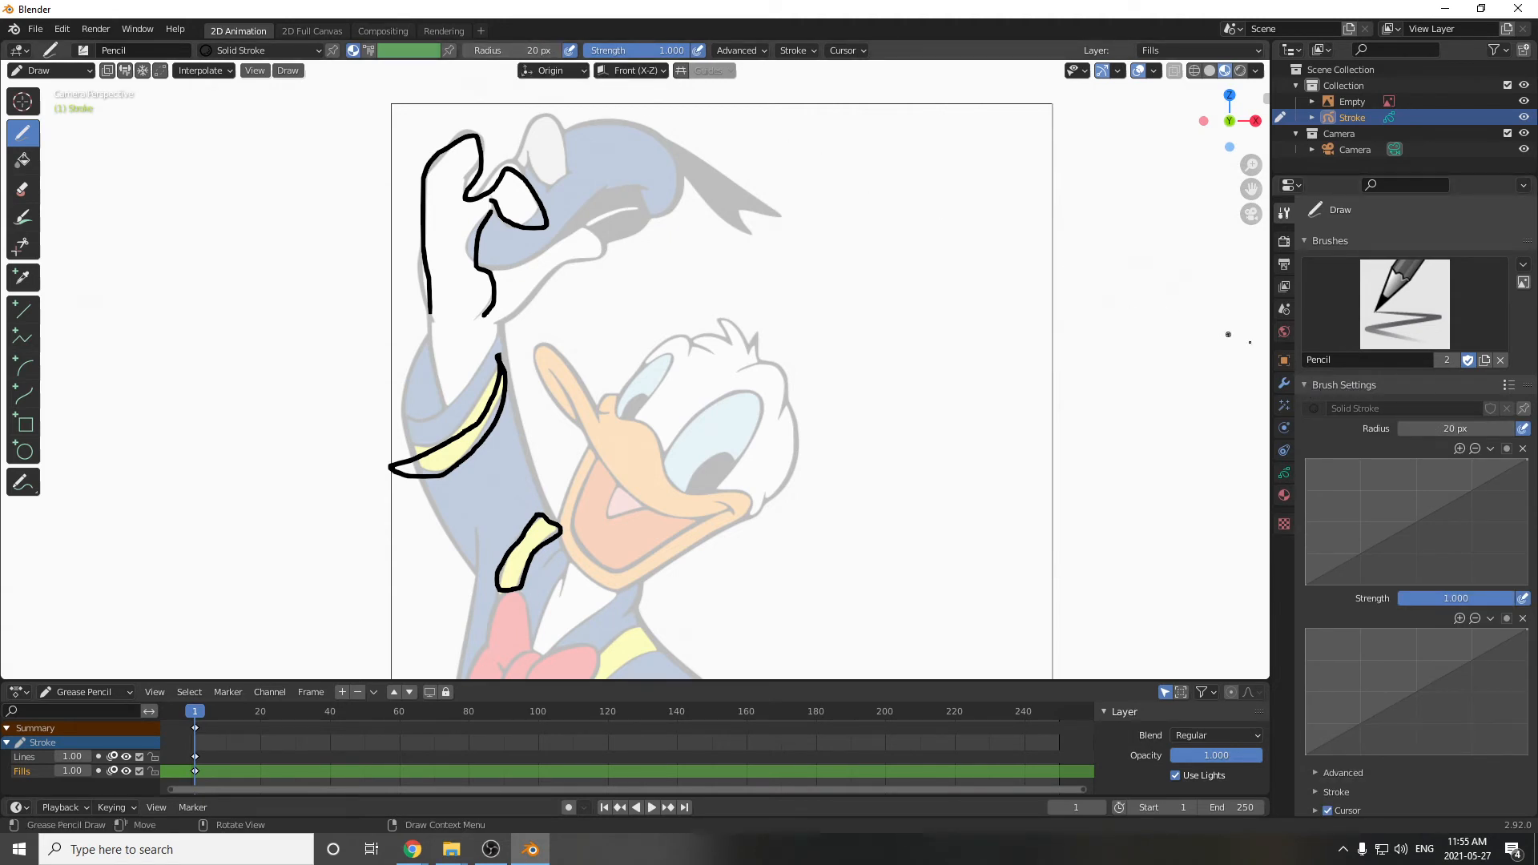
left_click(1310, 385)
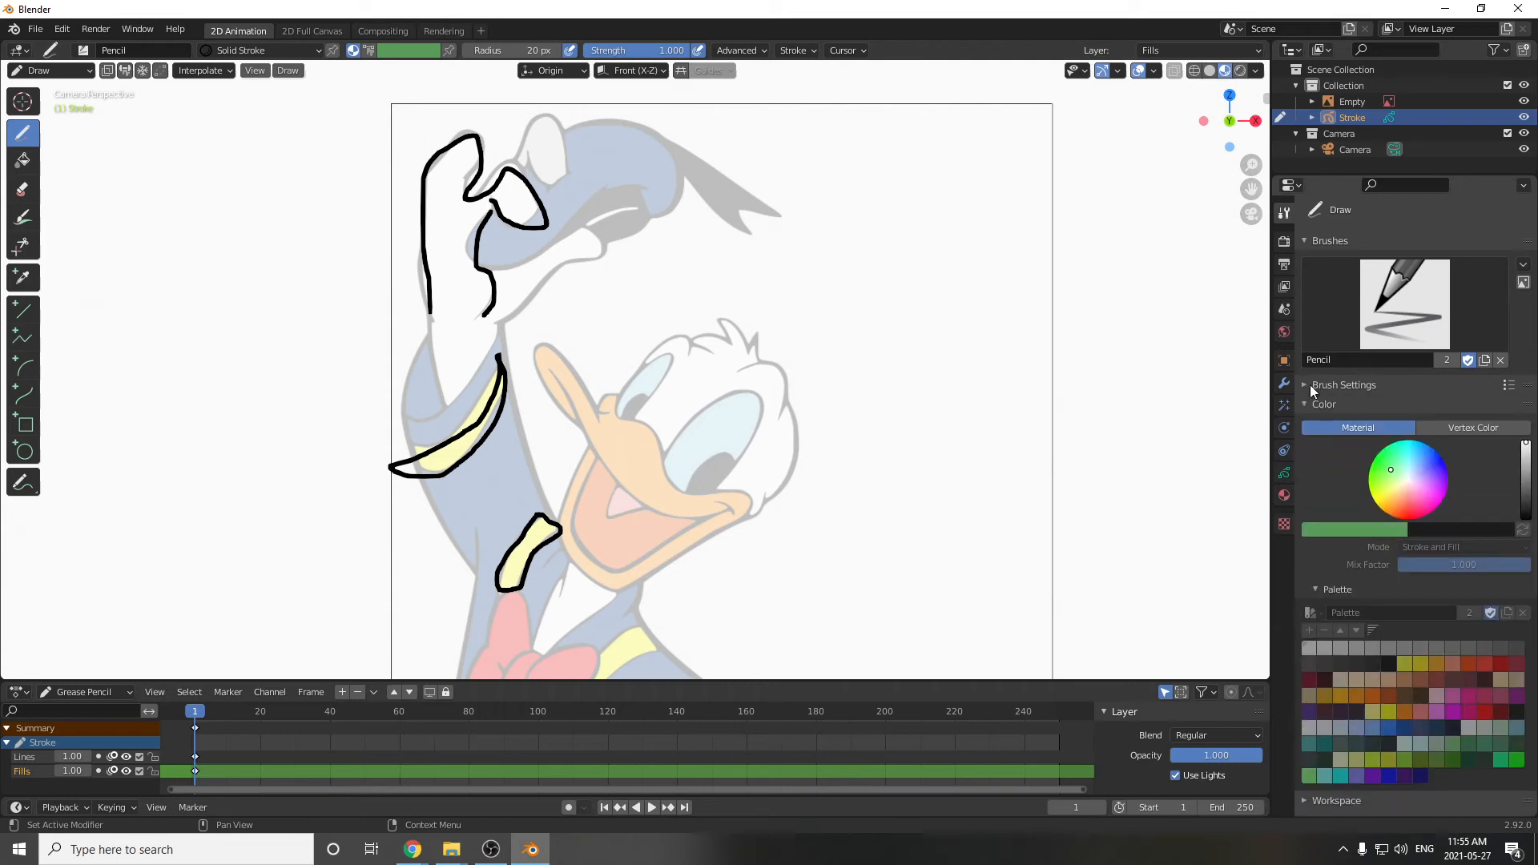
left_click(1469, 430)
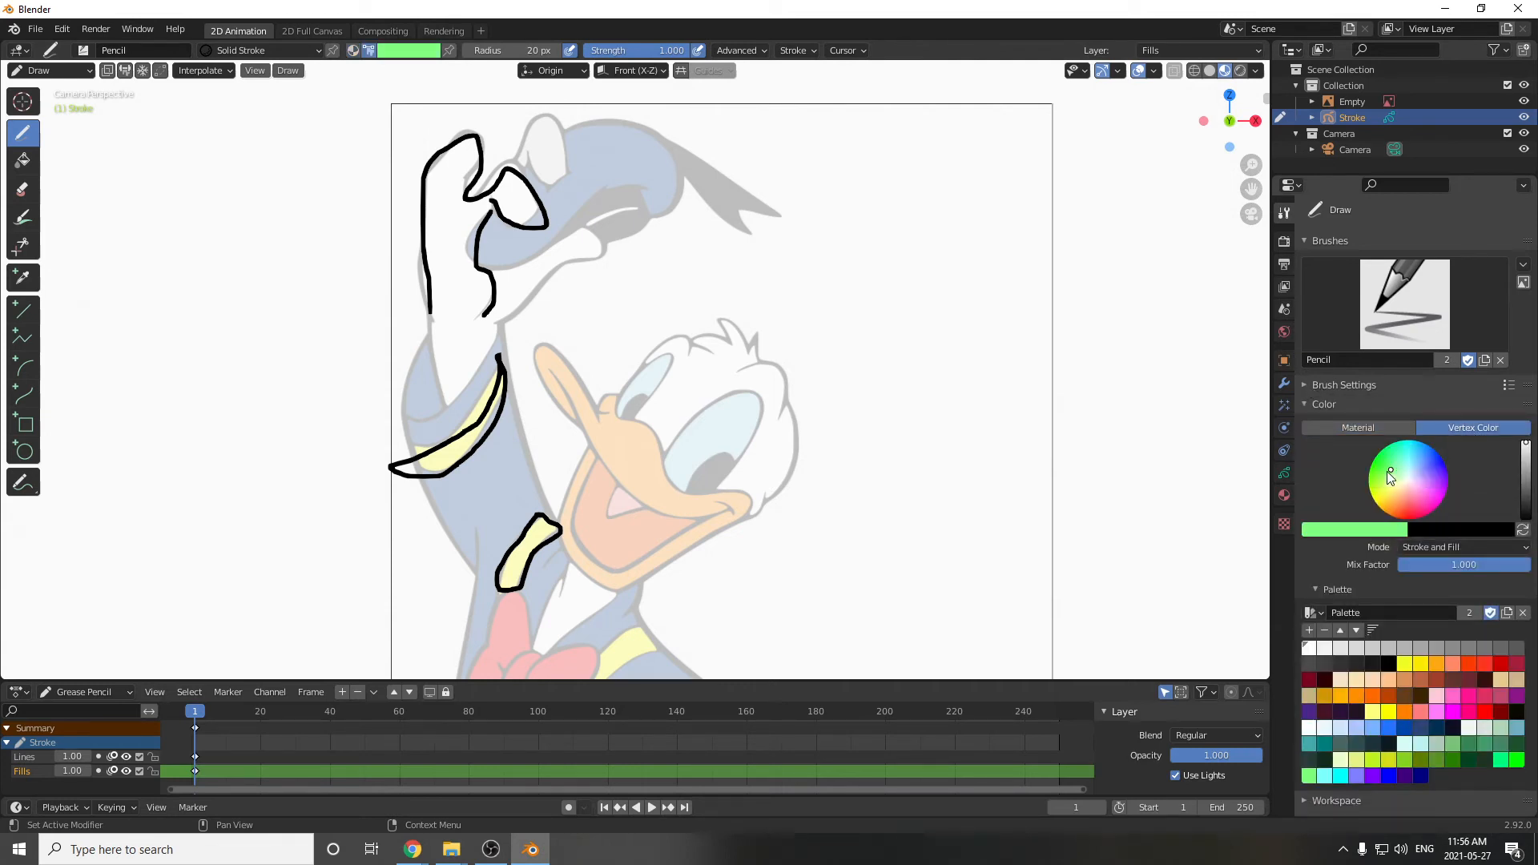
left_click(1442, 459)
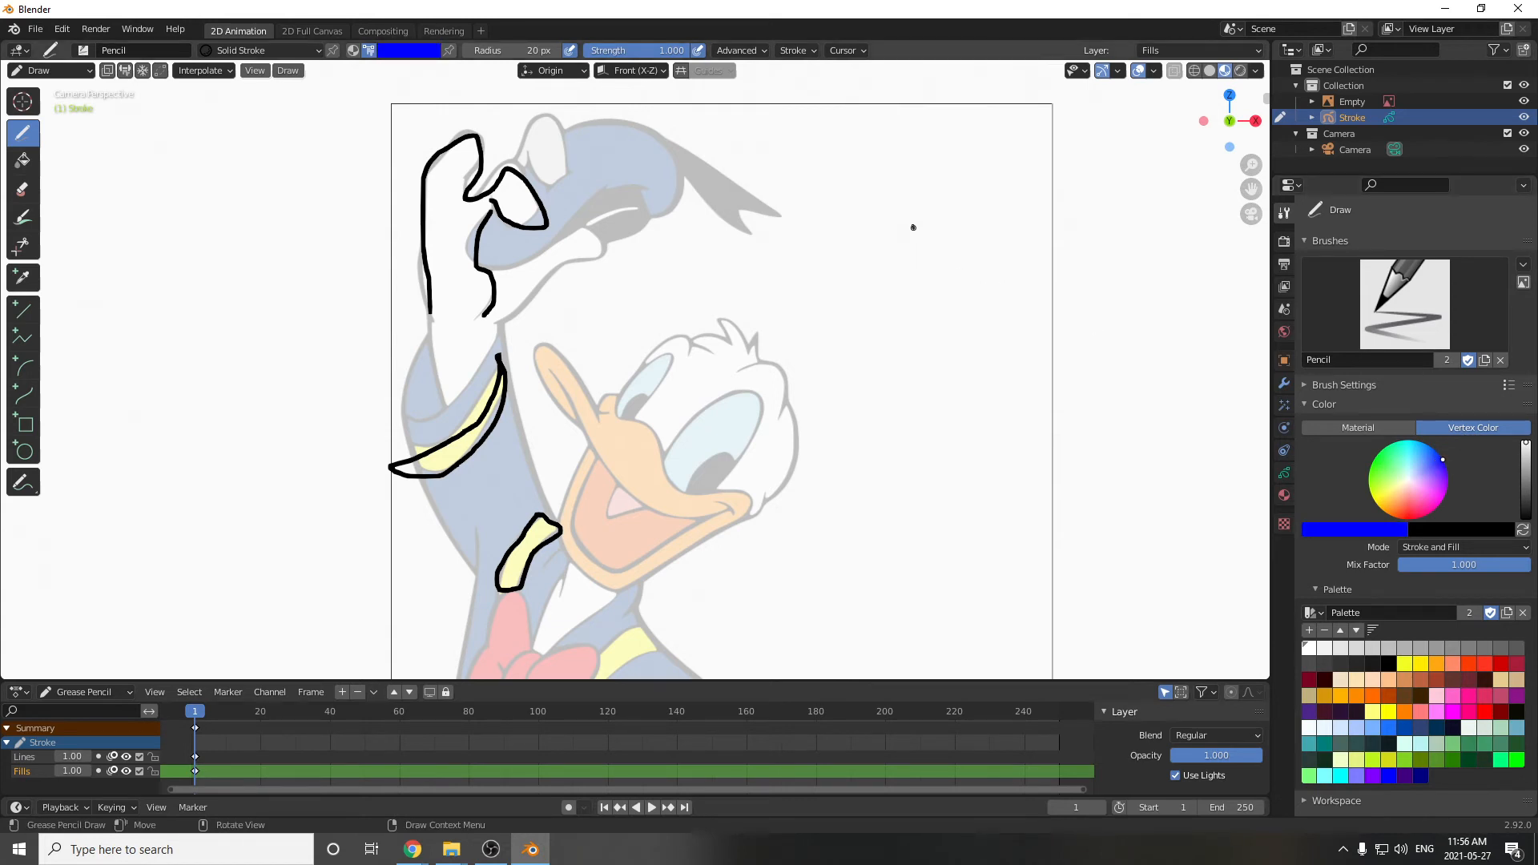
mouse_move(895, 195)
left_mouse_down()
mouse_move(847, 244)
mouse_move(953, 215)
mouse_move(895, 195)
left_mouse_up()
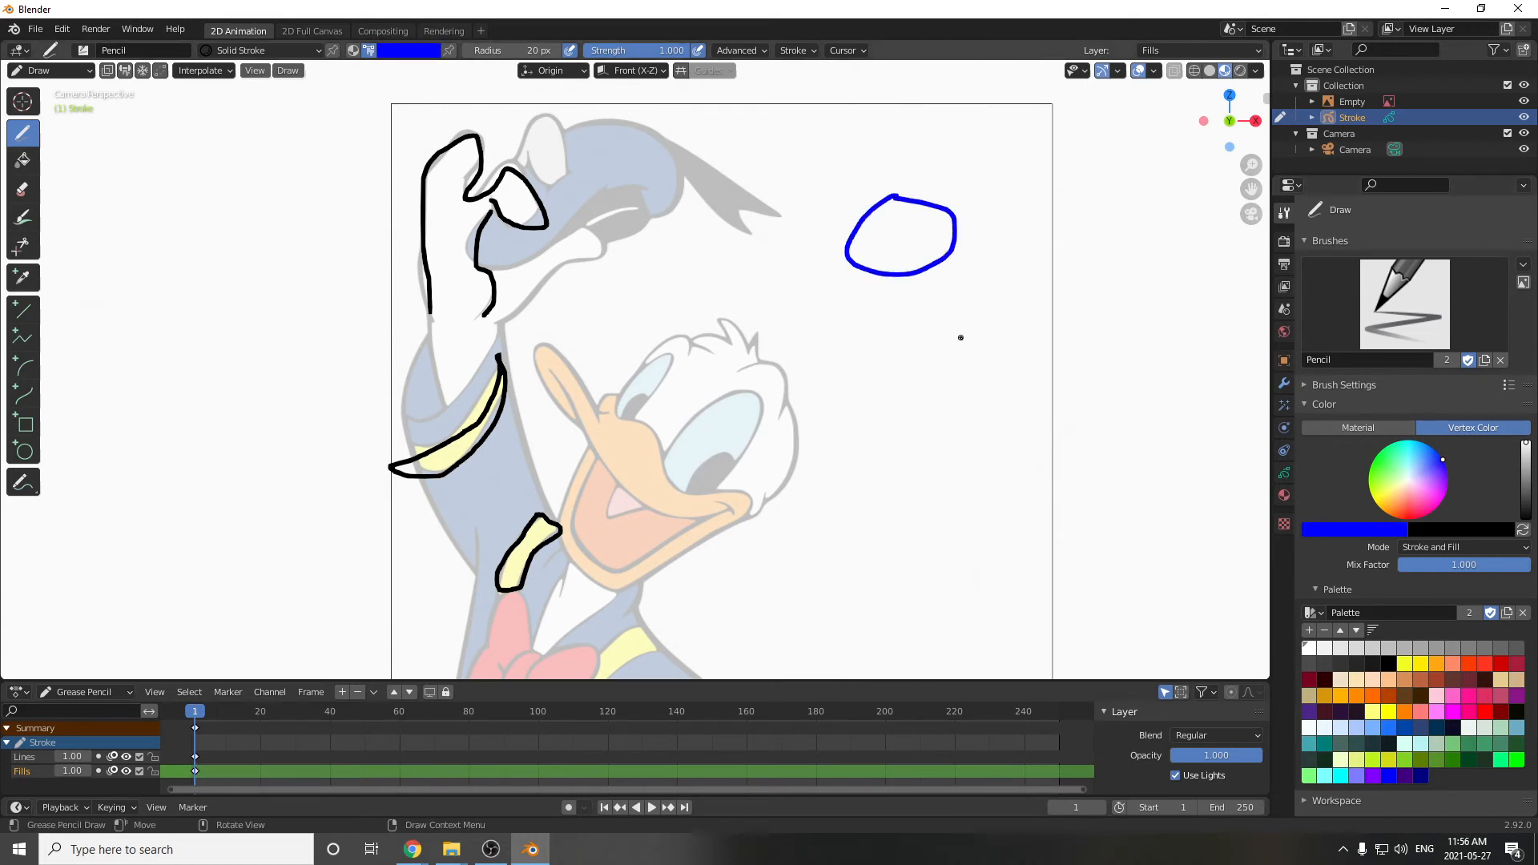
Draw a closed green loop below the blue one on the Fills layer, and set the Pencil's vertex color to yellow.
left_click(1369, 469)
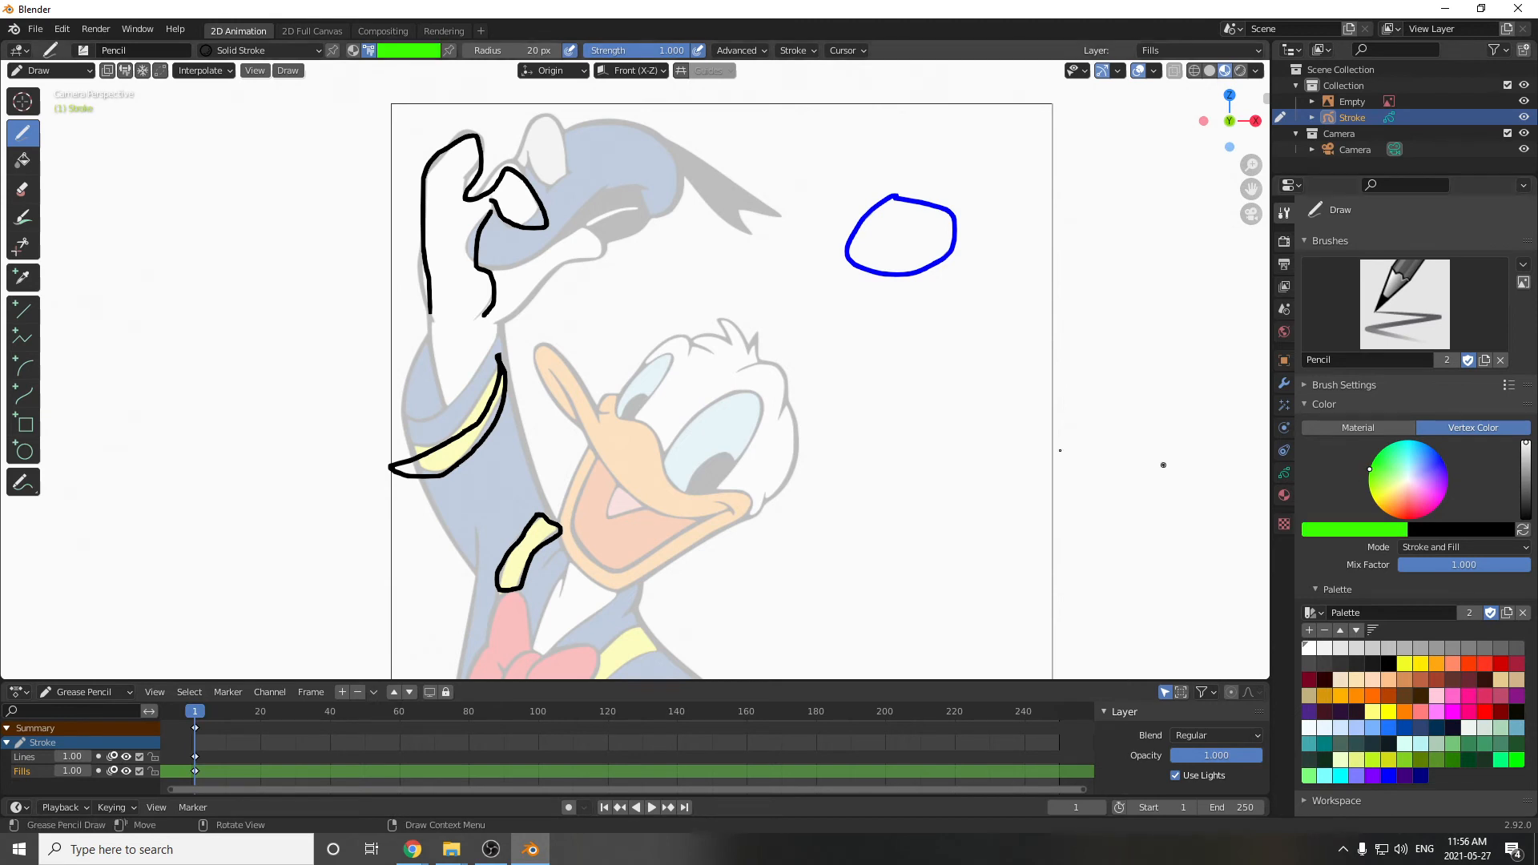
mouse_move(942, 380)
left_mouse_down()
mouse_move(902, 411)
mouse_move(987, 394)
mouse_move(935, 378)
left_mouse_up()
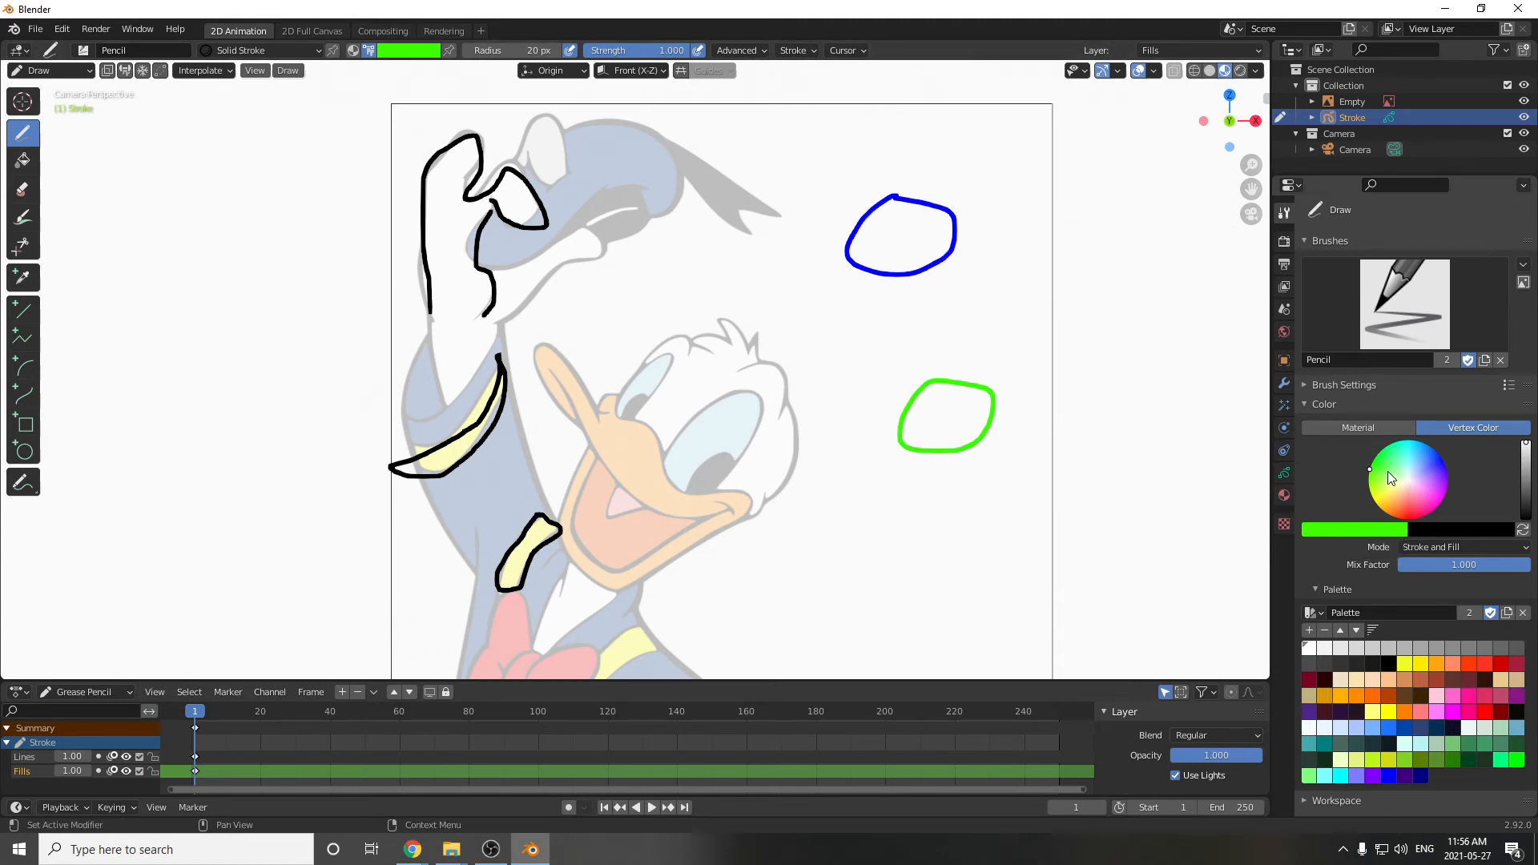
left_click_drag(1372, 471, 1375, 502)
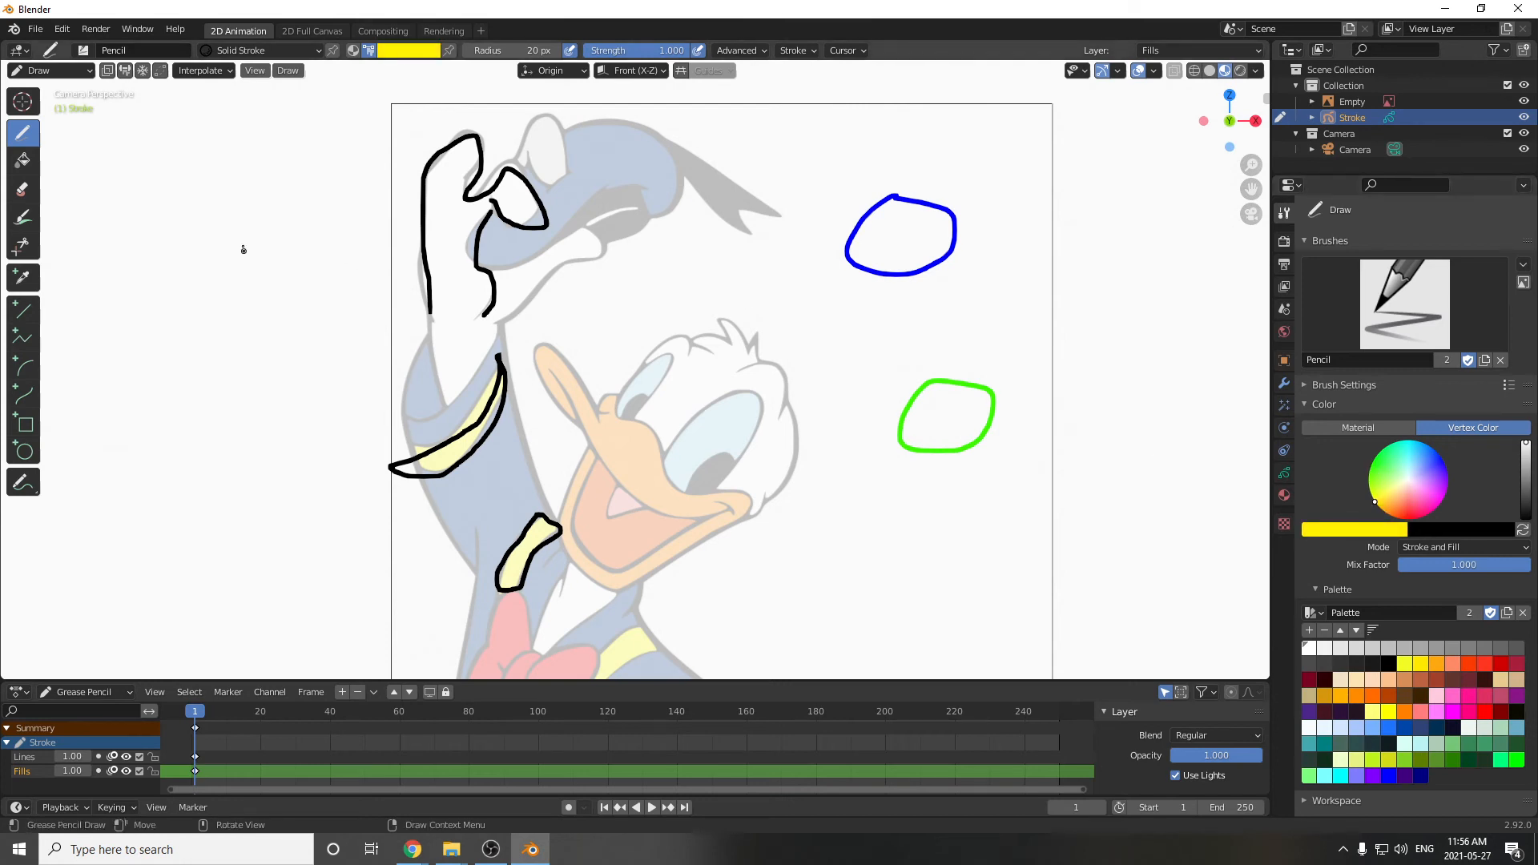
Fill the inside of the blue loop with light green using the Fill tool and the Solid Fill material.
left_click(23, 161)
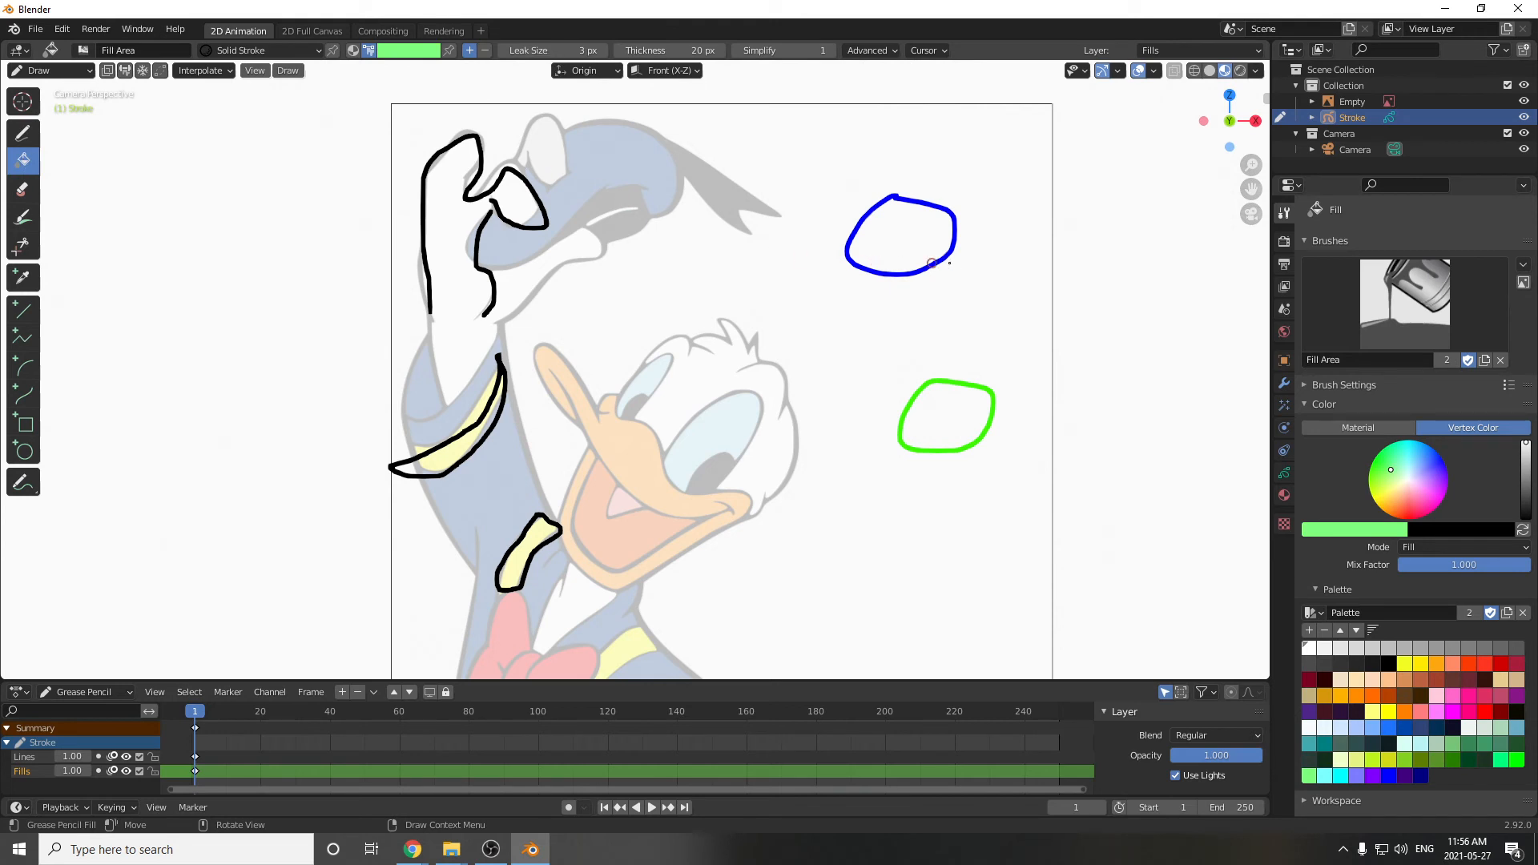
left_click(919, 231)
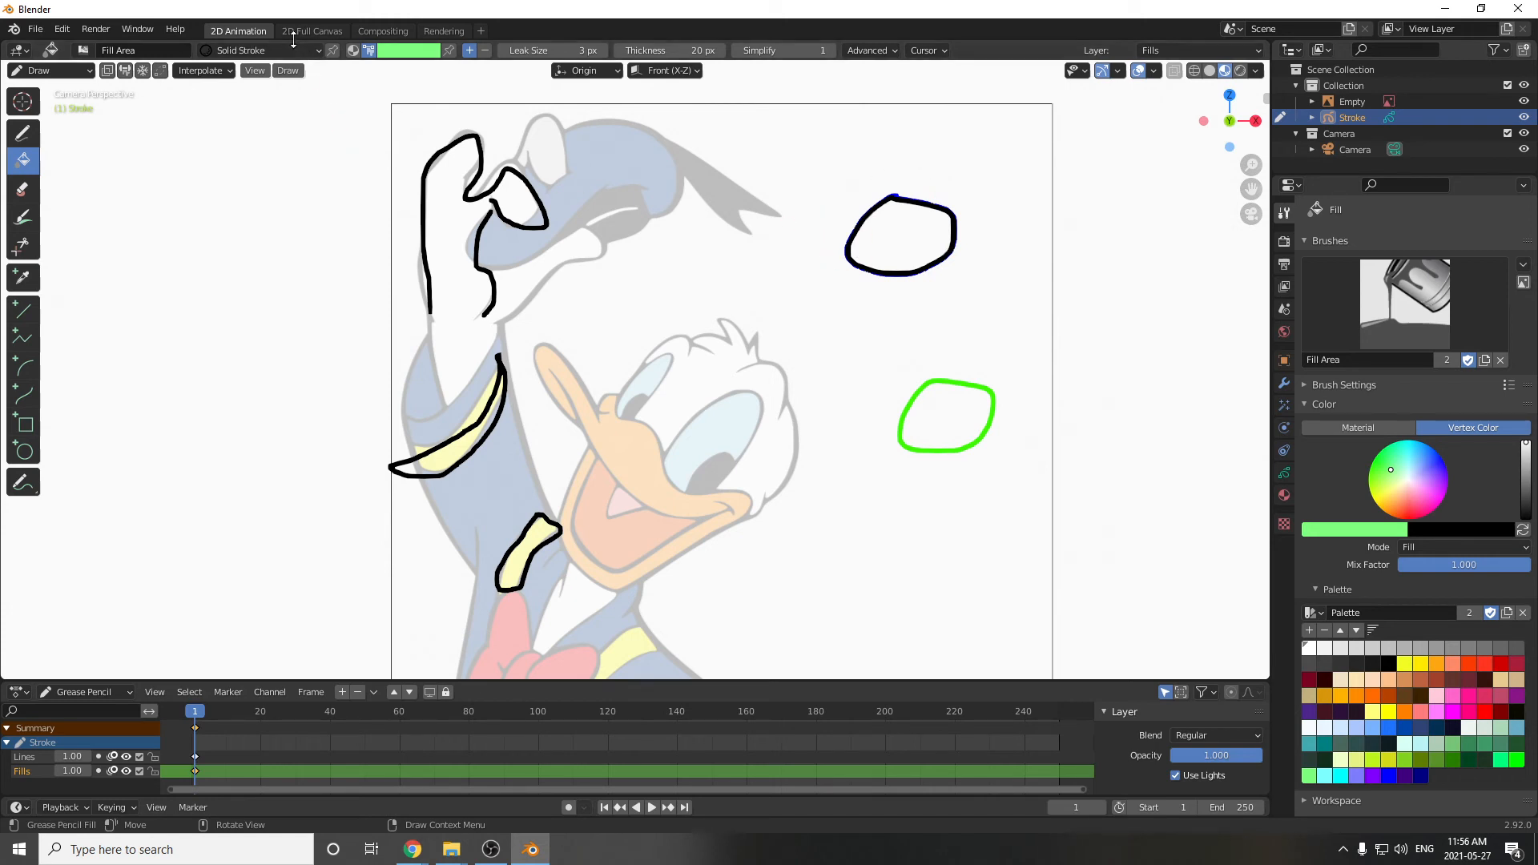
left_click(317, 51)
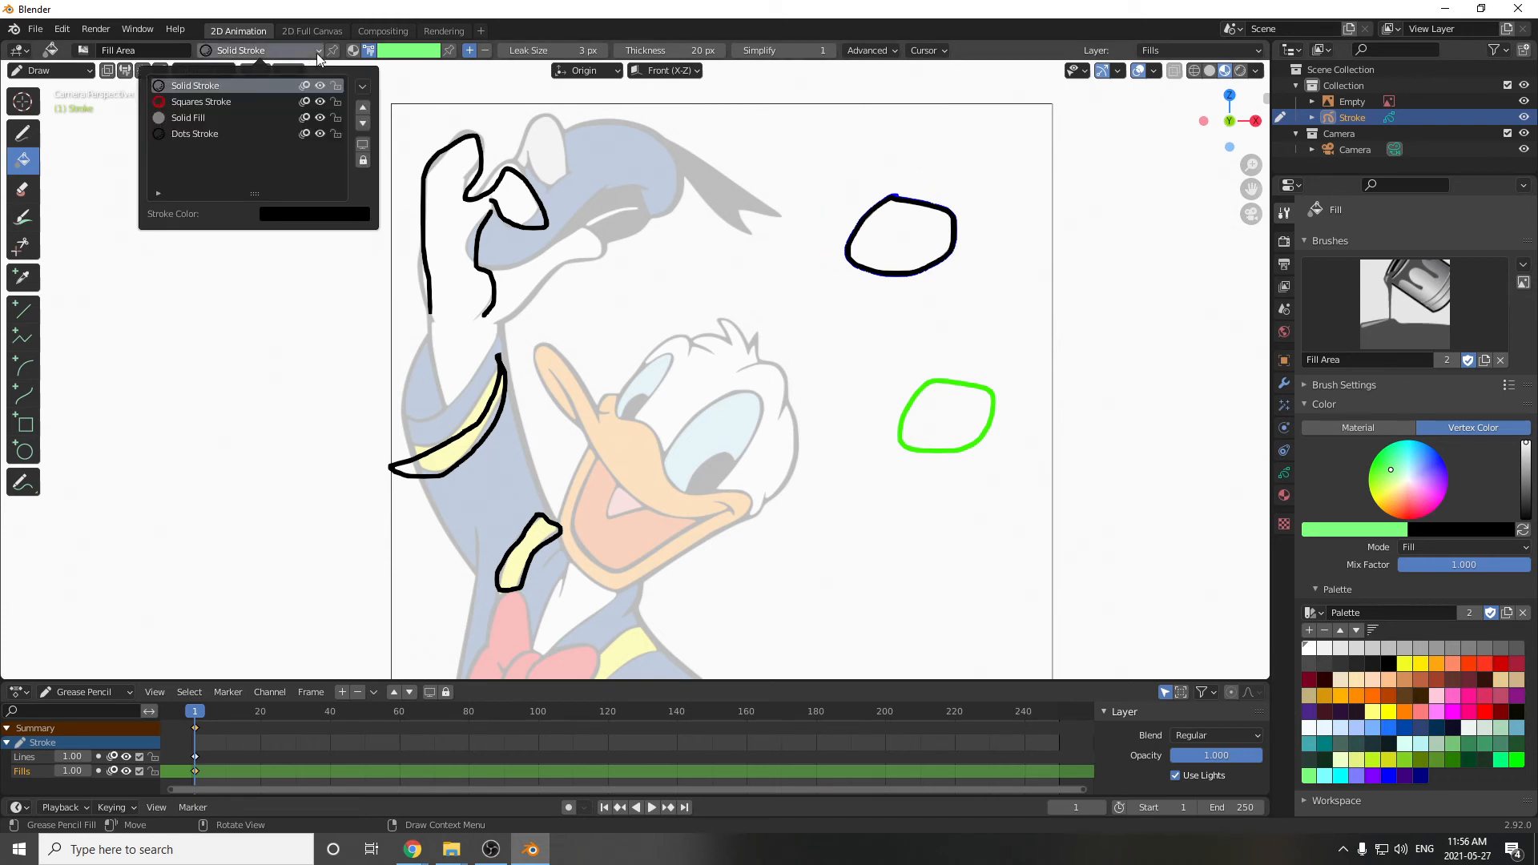
left_click(210, 117)
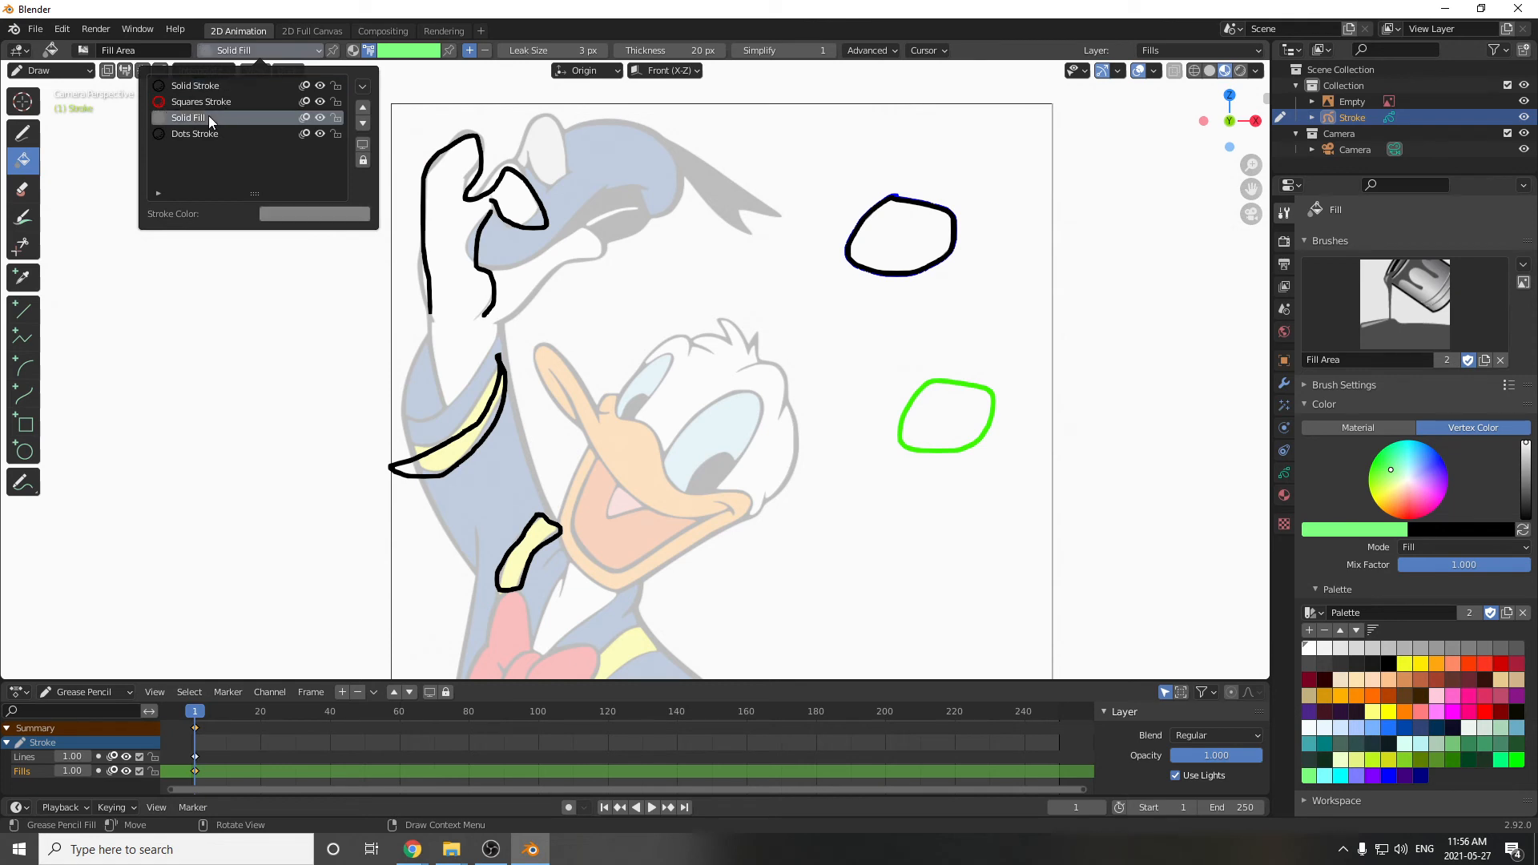
left_click(911, 234)
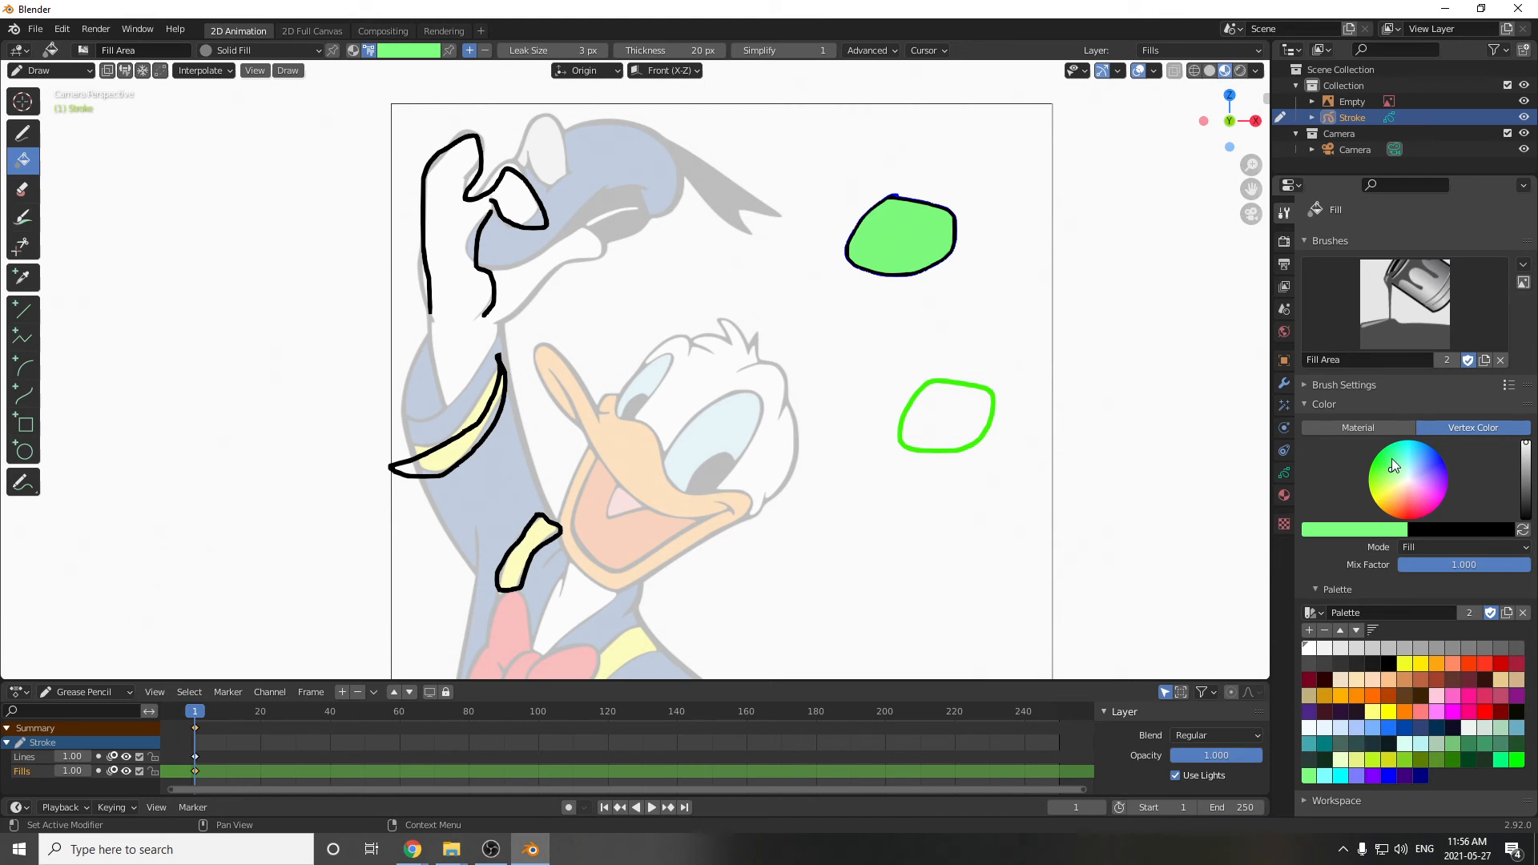
Fill the traced sleeve band and collar band with yellow on the Fills layer.
left_click_drag(1391, 468, 1376, 503)
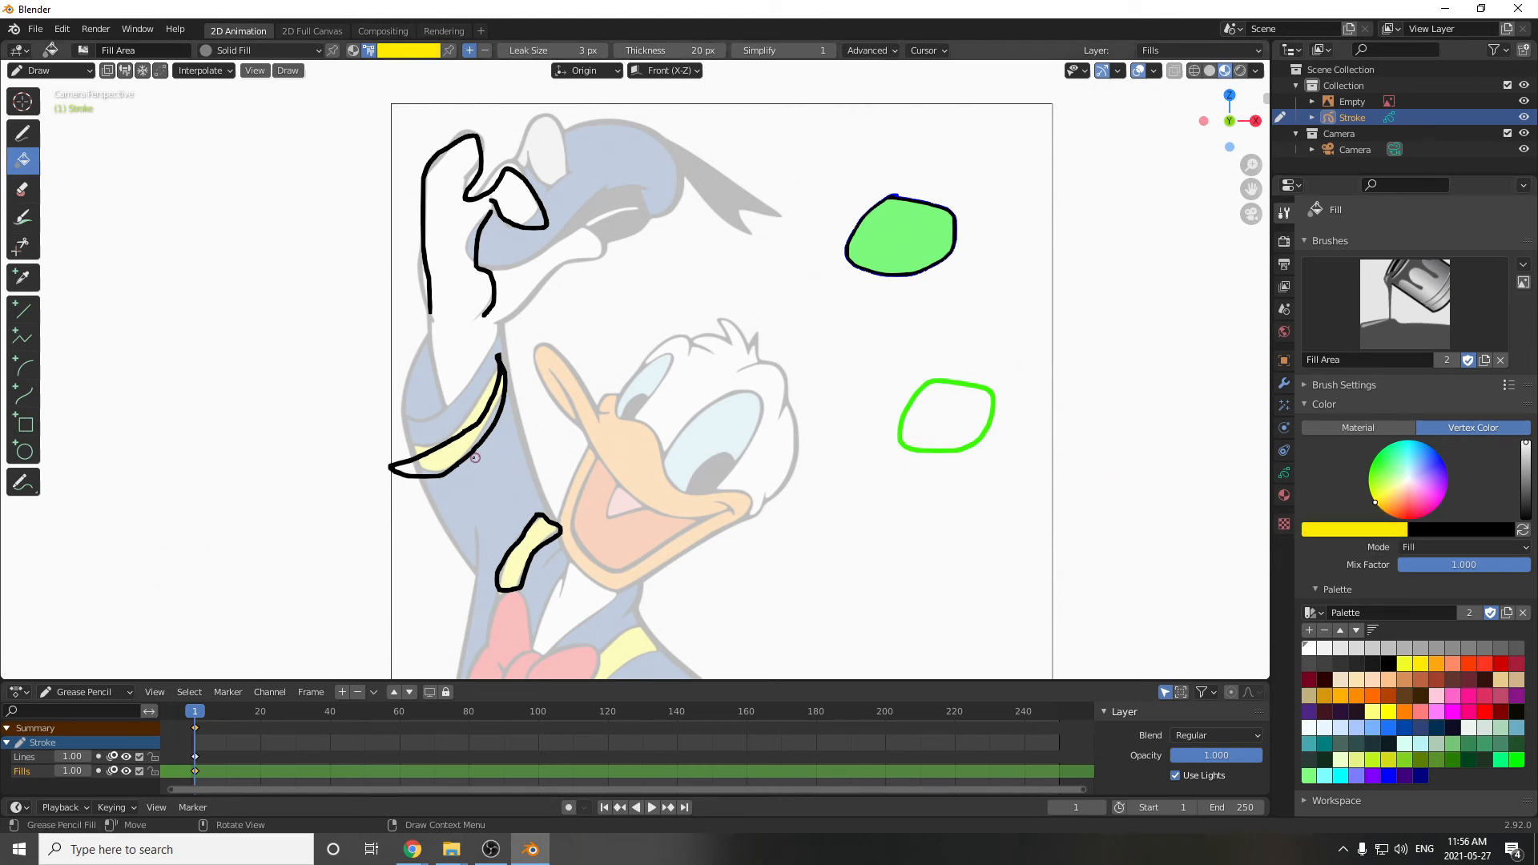
left_click(451, 450)
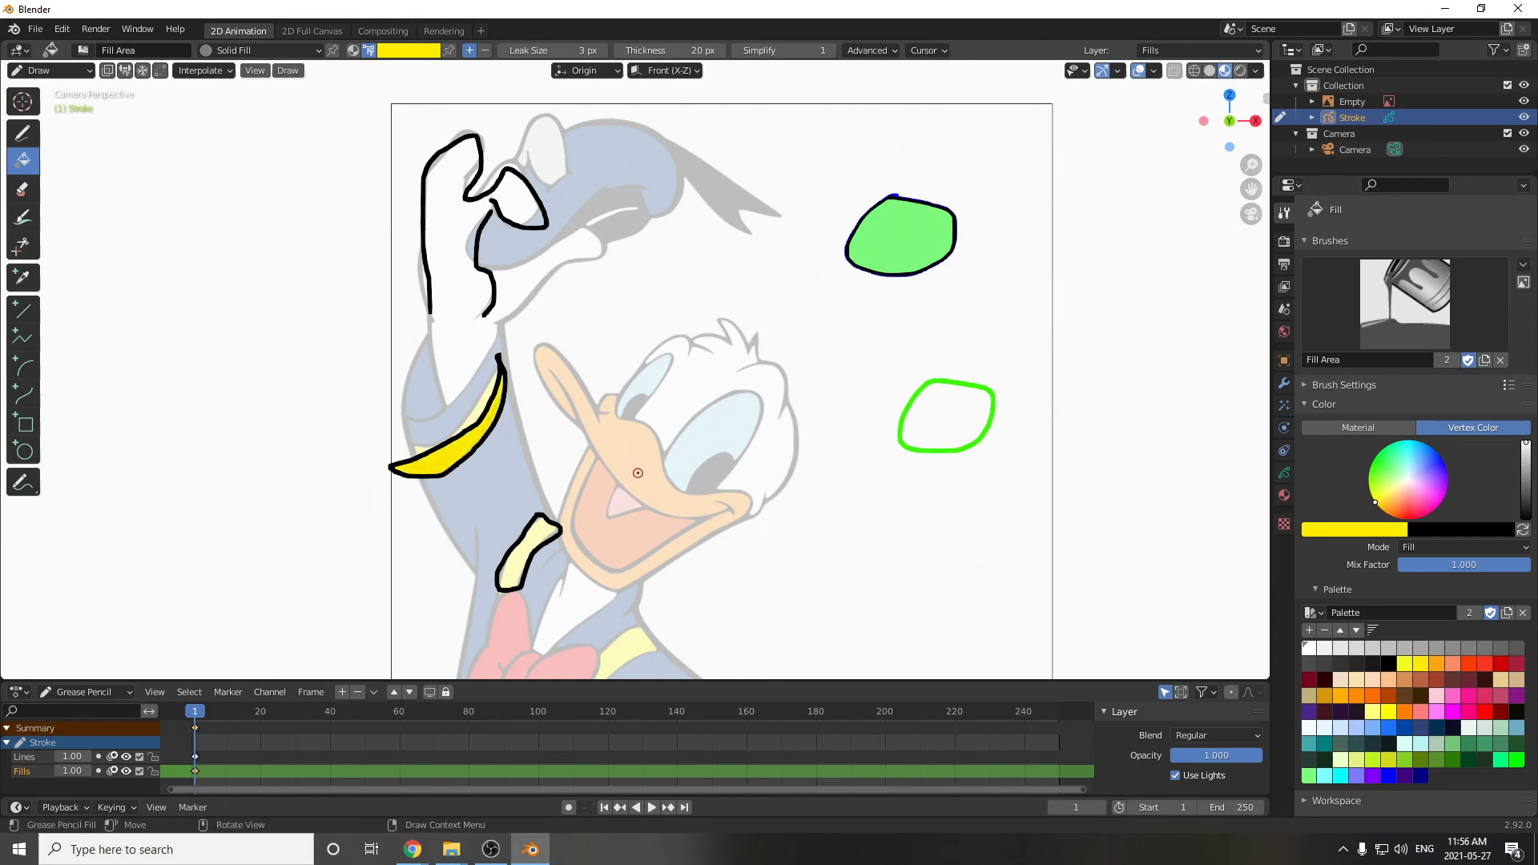
left_click(534, 534)
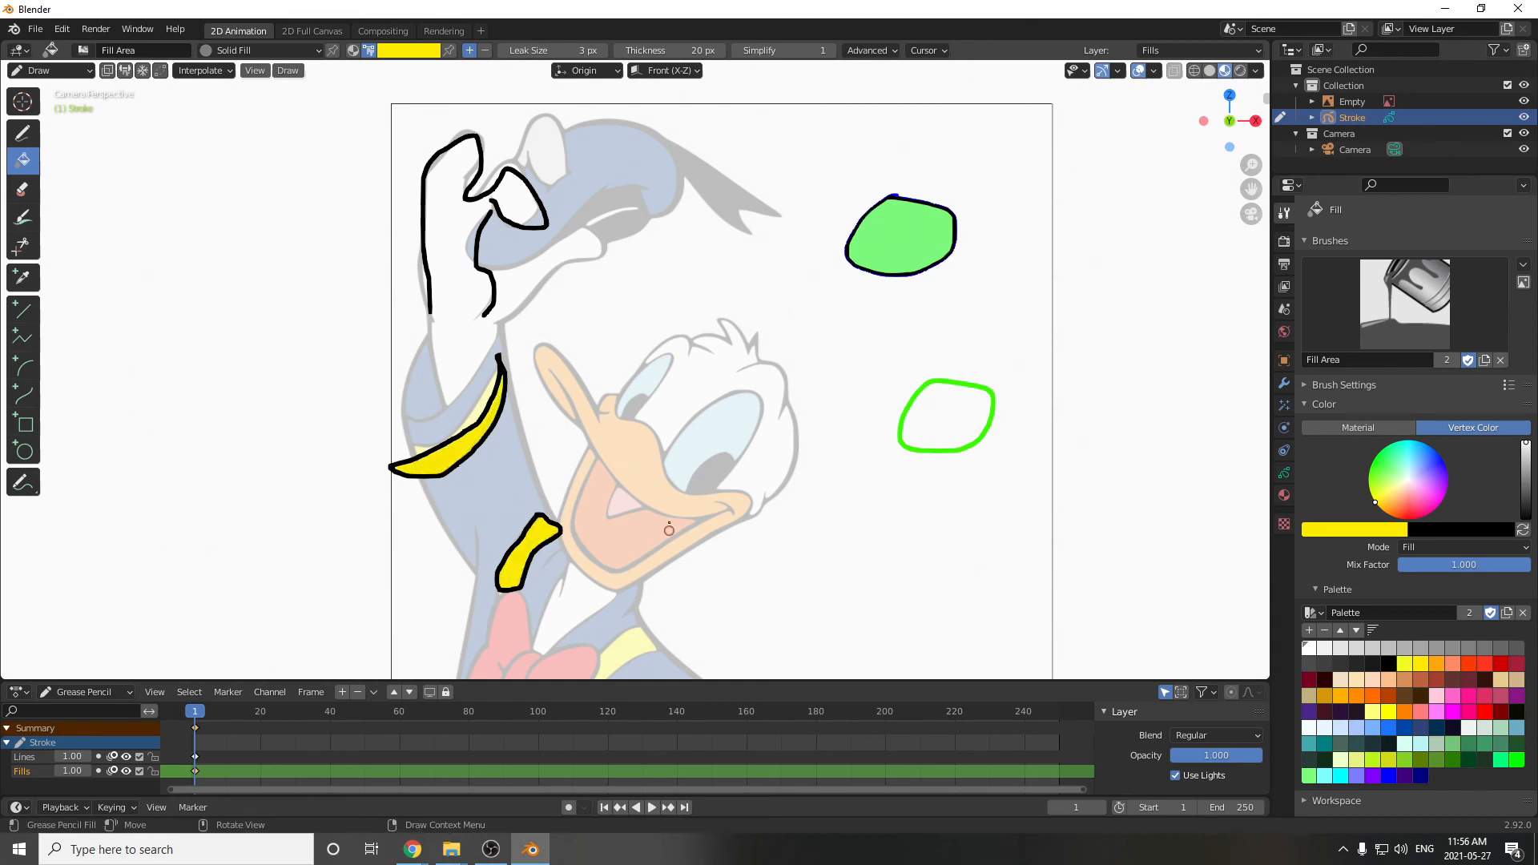
Make Lines the active layer and fill the inside of the green loop with red.
left_click(40, 757)
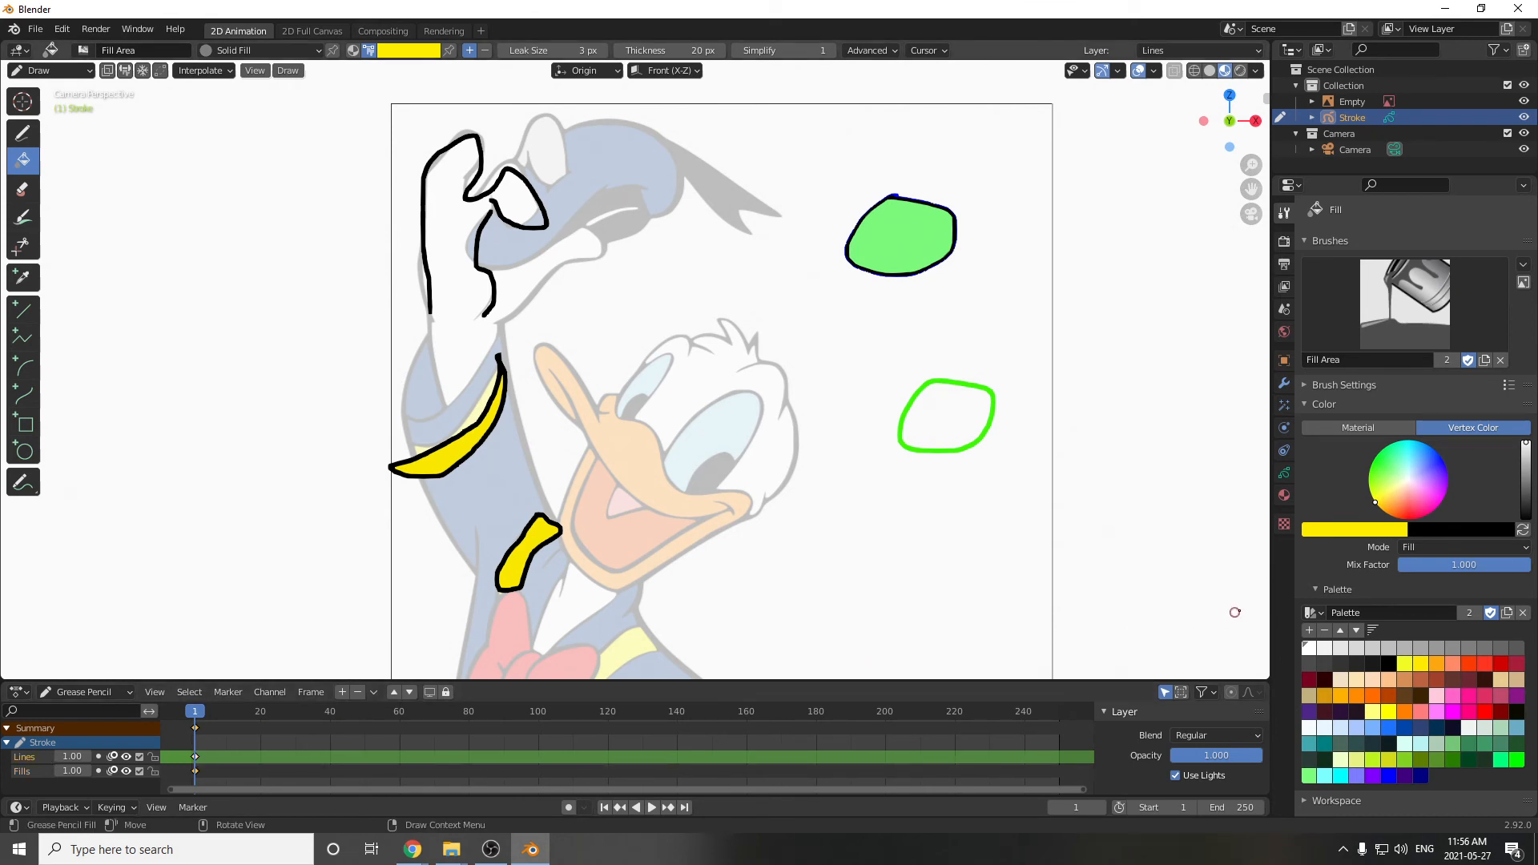
left_click_drag(1377, 502, 1415, 519)
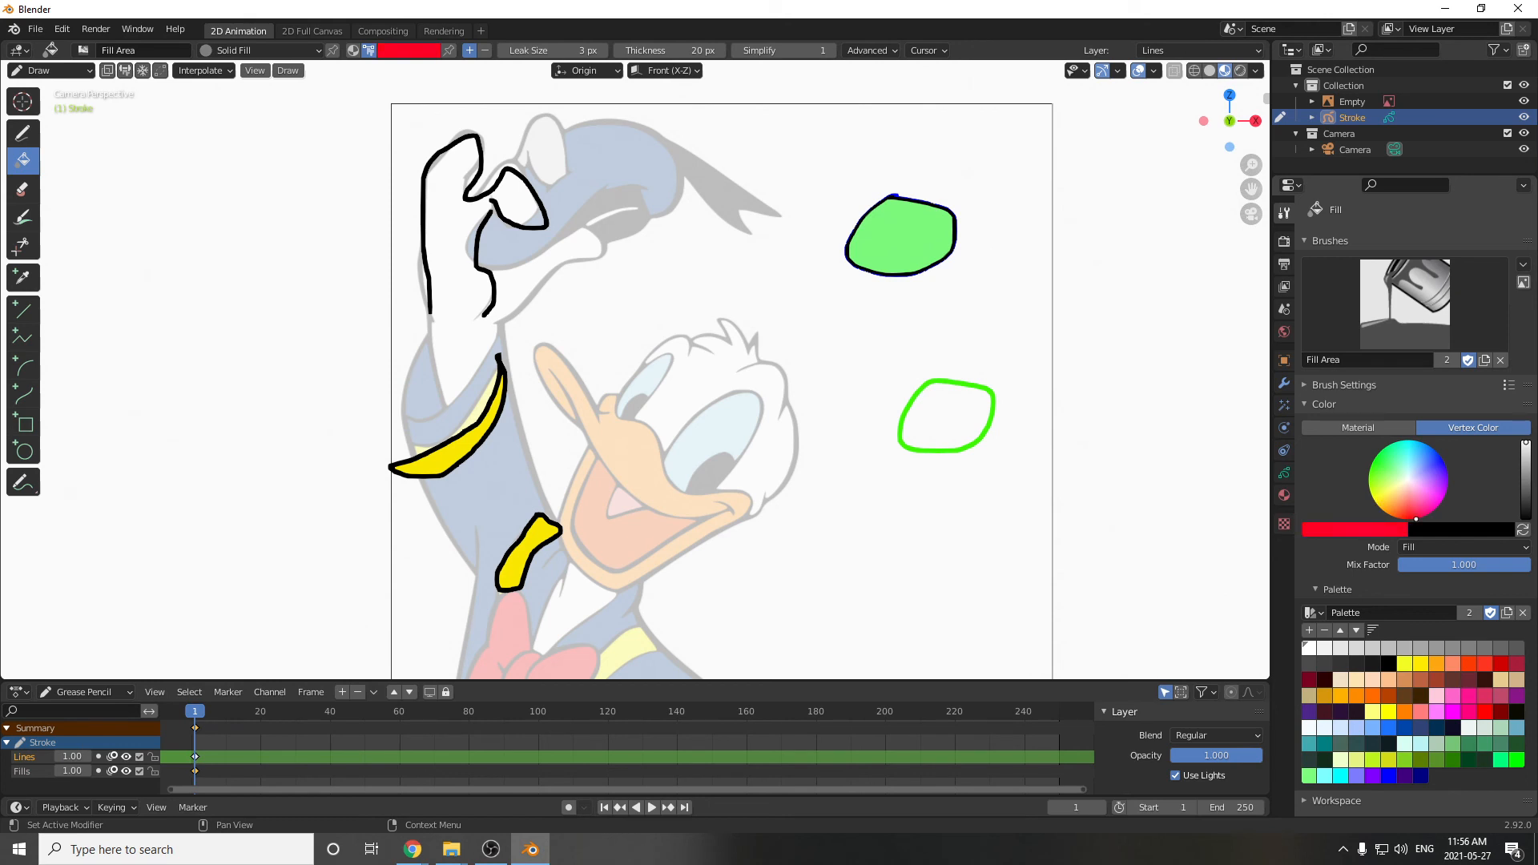
left_click(942, 409)
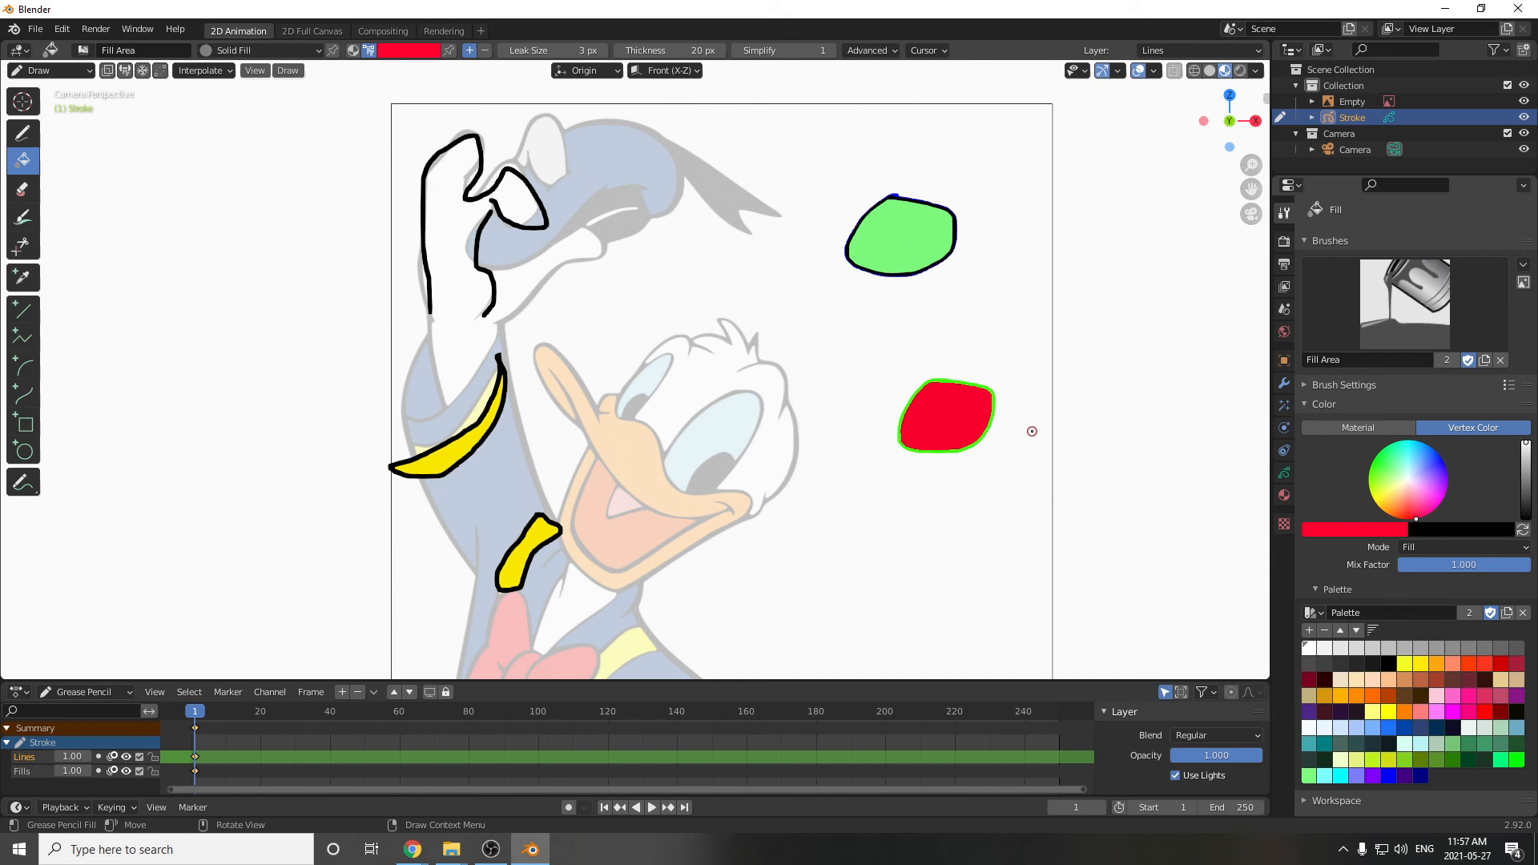
Hide and show the Lines layer and the Fills layer in turn to examine which strokes and fills each one holds.
left_click(125, 756)
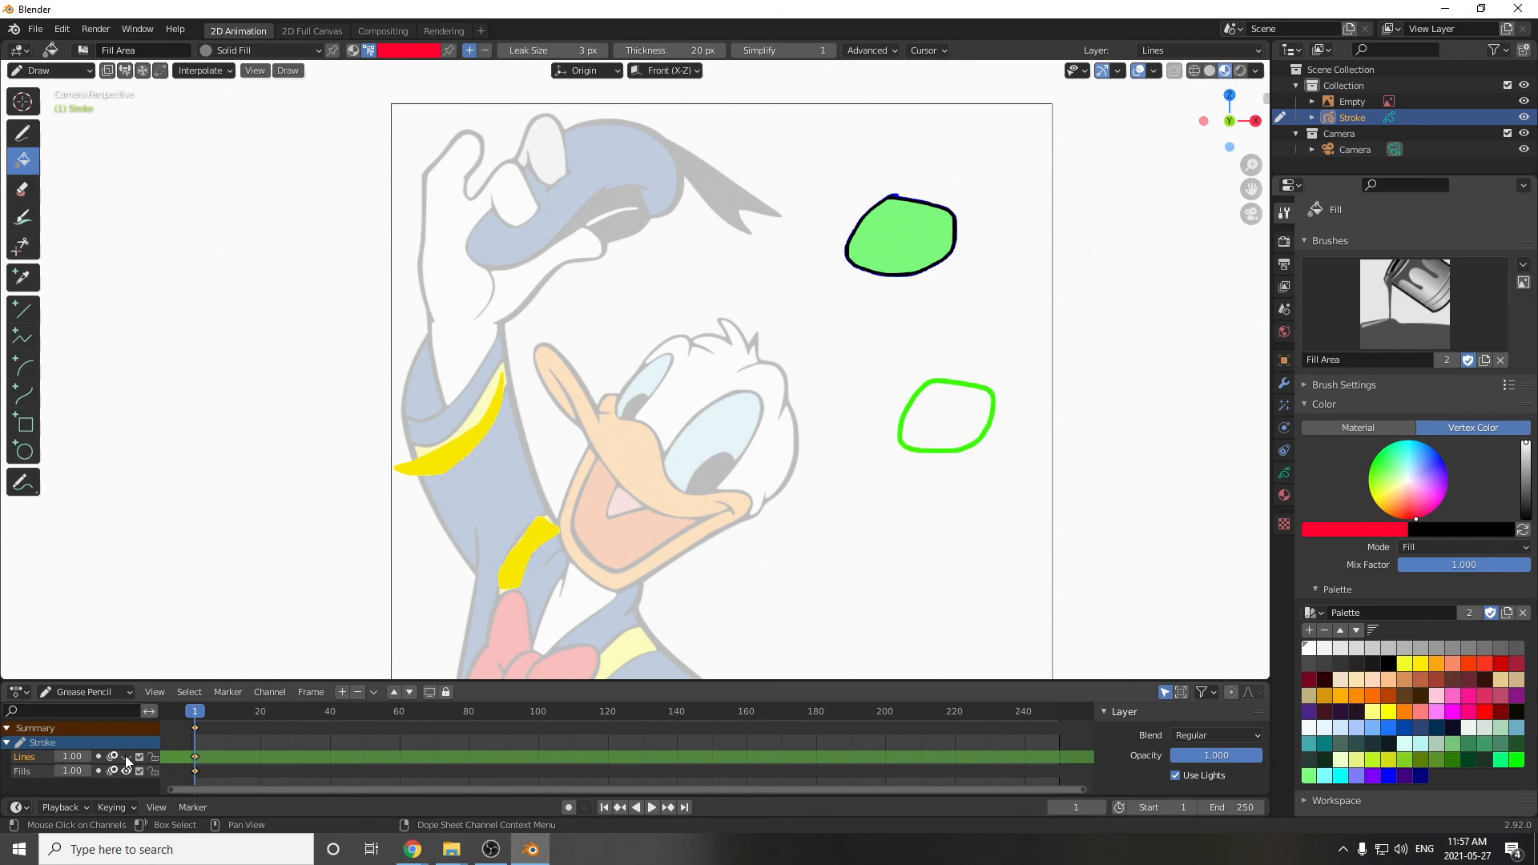
left_click(125, 756)
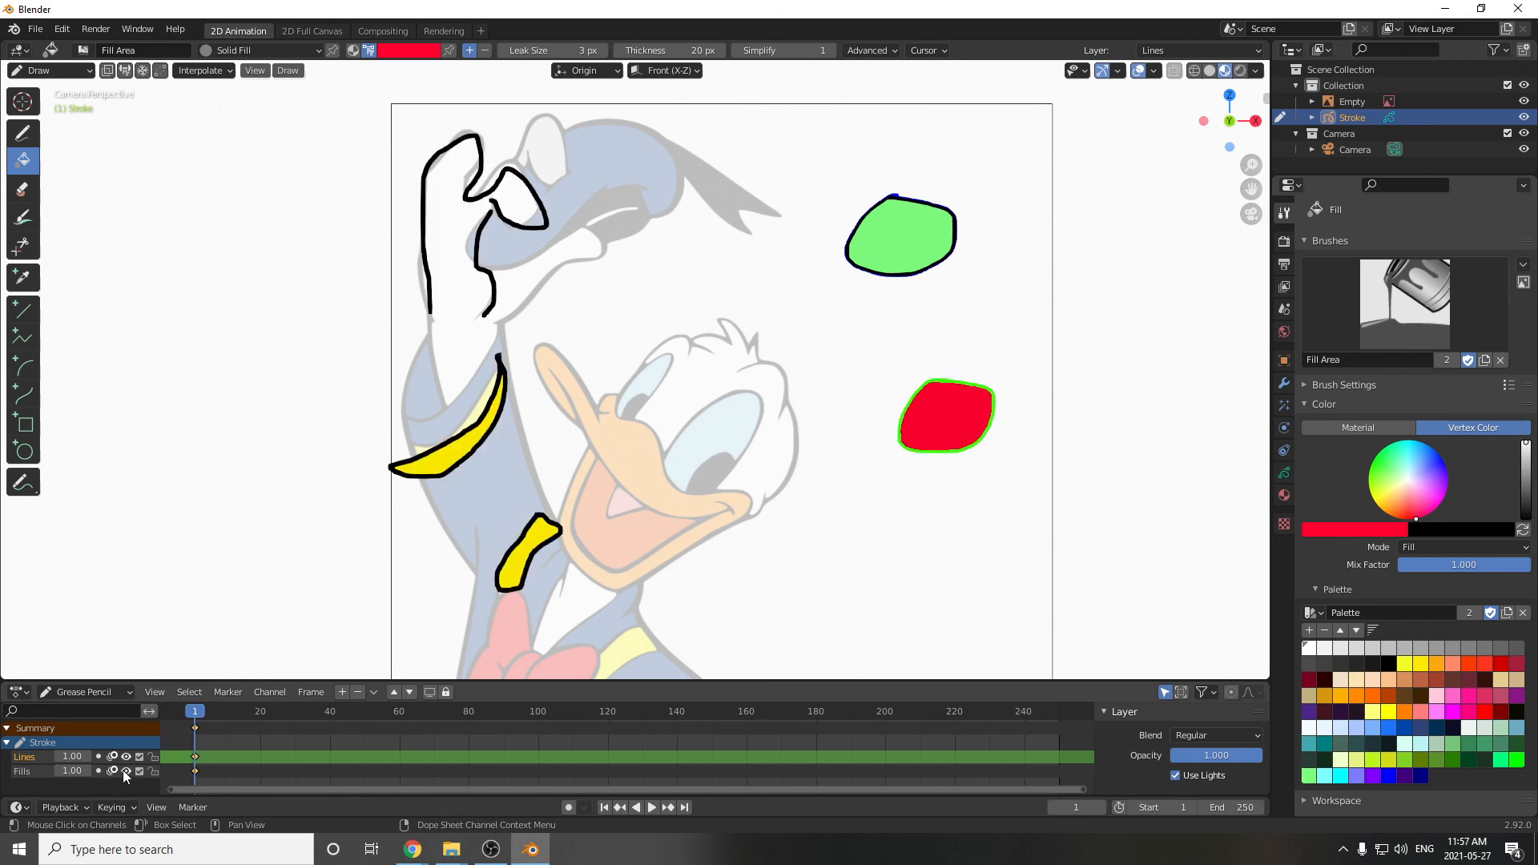
left_click(124, 770)
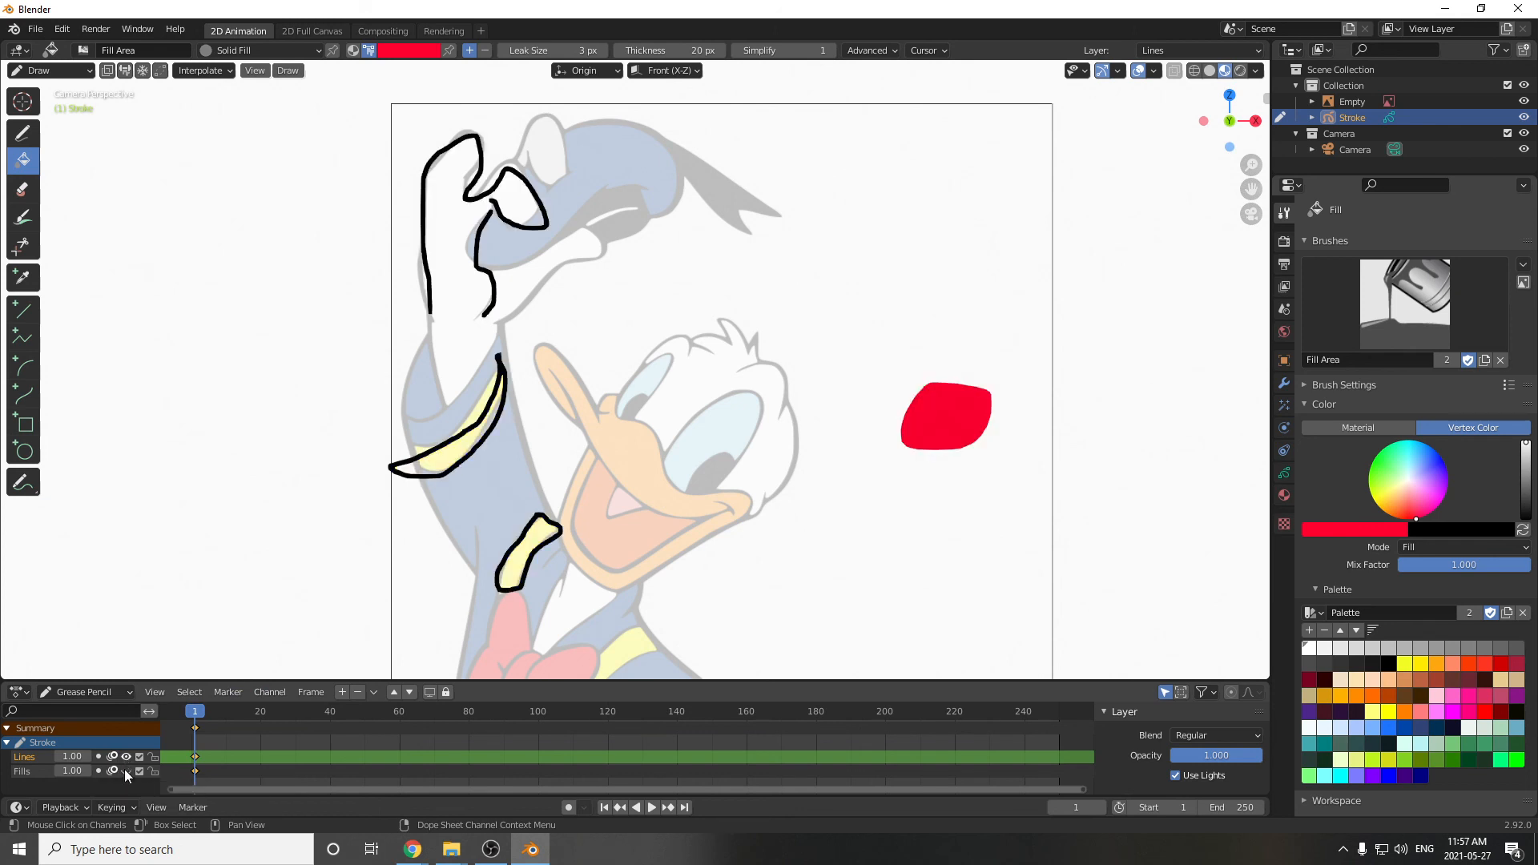
left_click(125, 771)
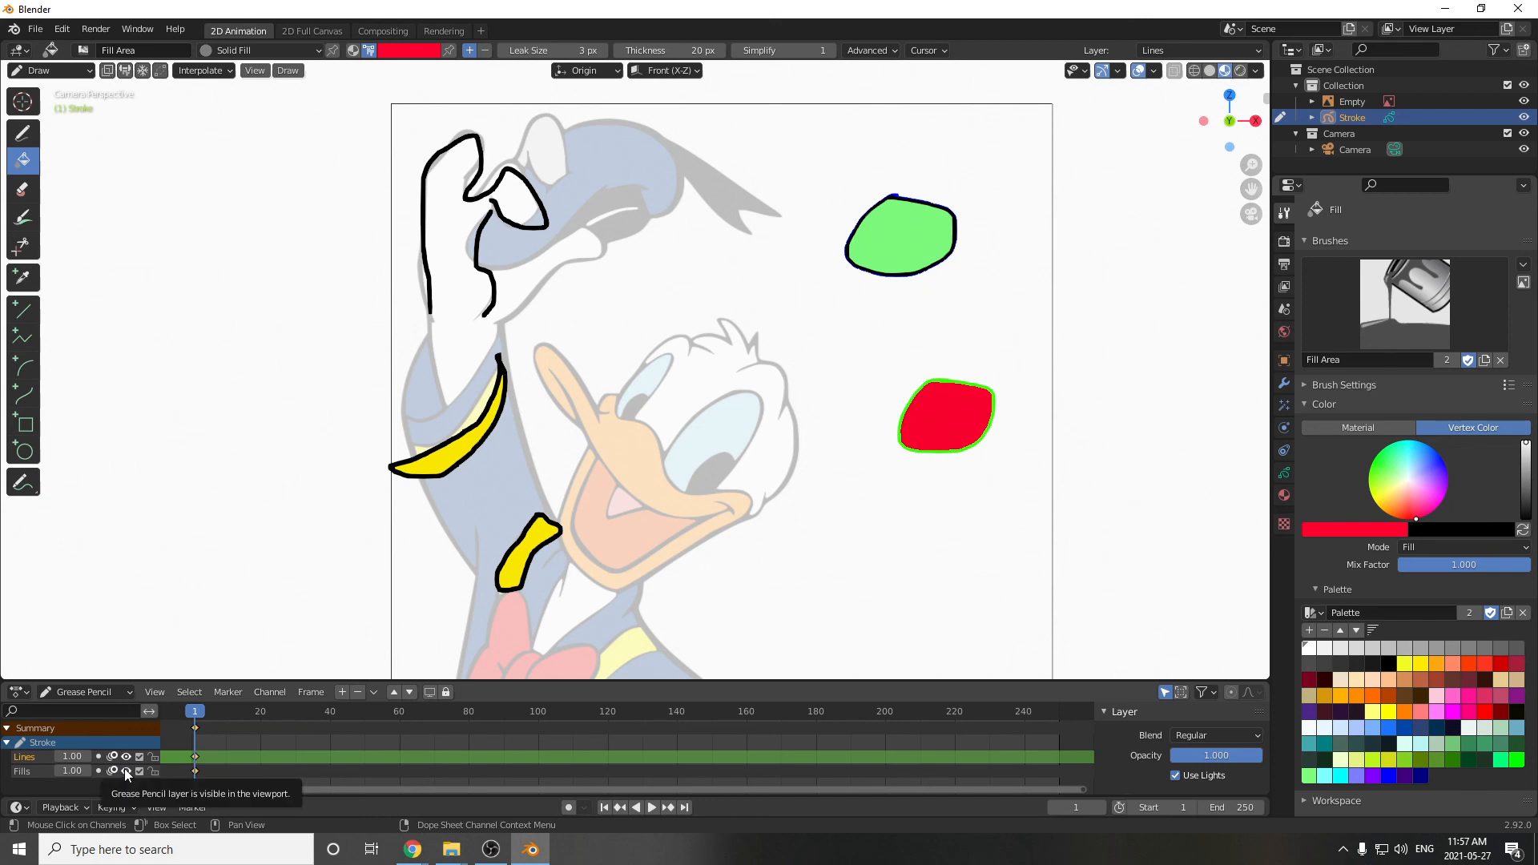